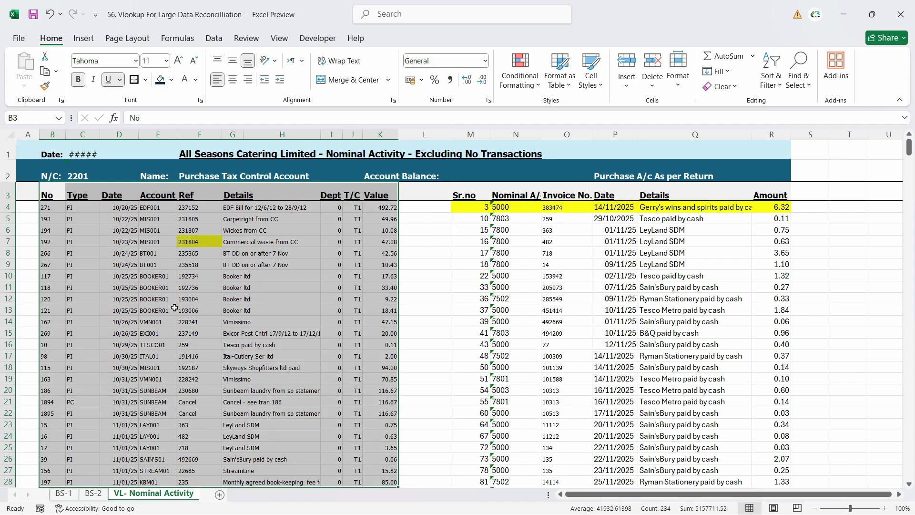
# Examine the Purchase A/c As per Return table, including its headings, invoice numbers and dates, beside the nominal activity list
pyautogui.moveTo(472, 176); pyautogui.dragTo(782, 448)
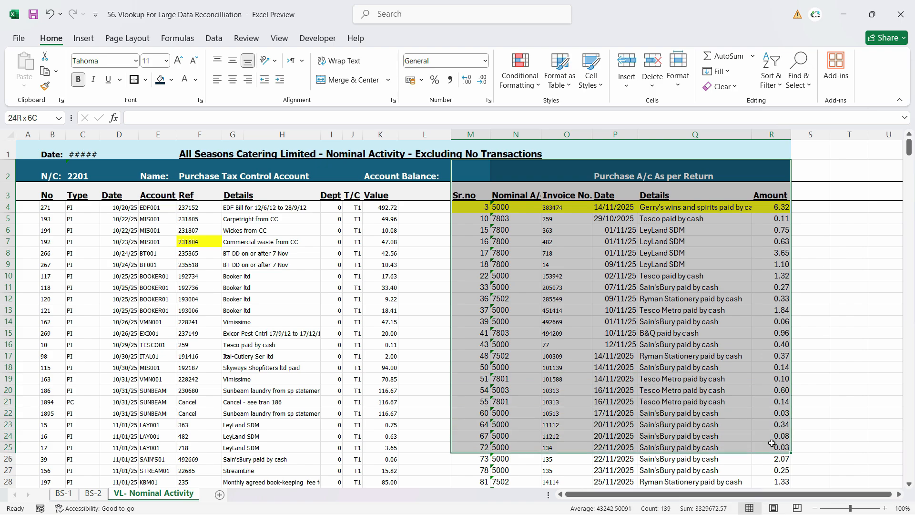
pyautogui.scroll(-2, 606, 325)
pyautogui.scroll(1, 609, 318)
pyautogui.scroll(1, 608, 319)
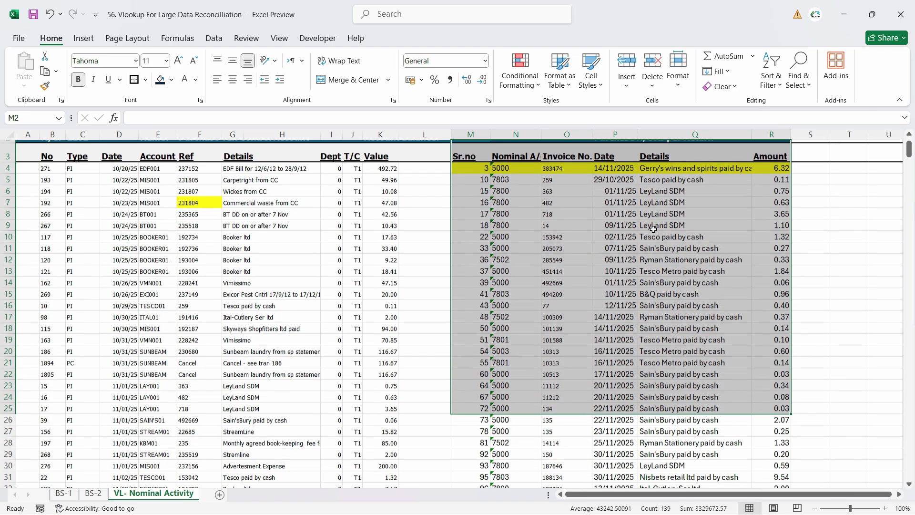
pyautogui.click(615, 253)
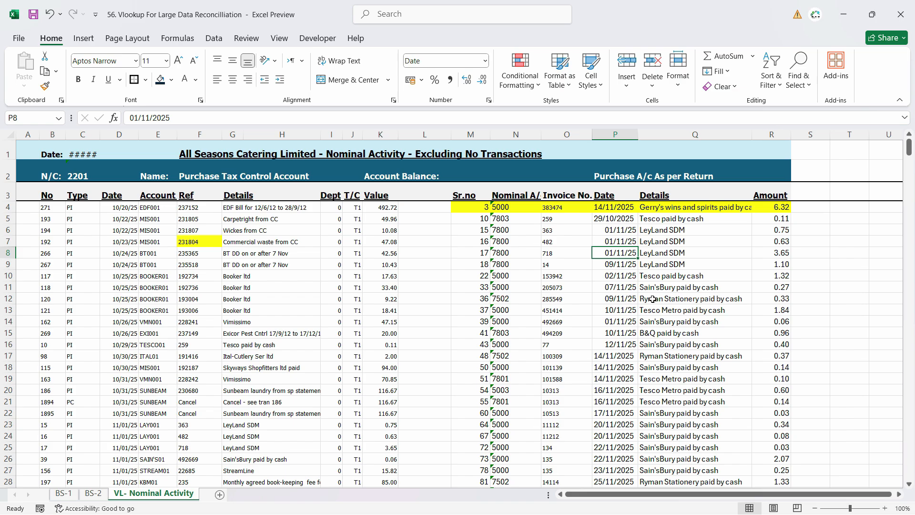
pyautogui.click(463, 192)
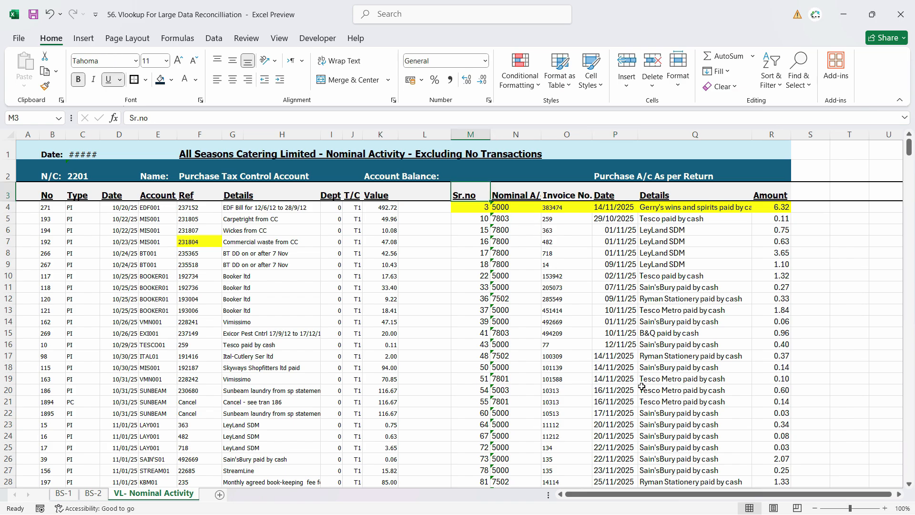
pyautogui.click(514, 297)
pyautogui.scroll(-7, 523, 361)
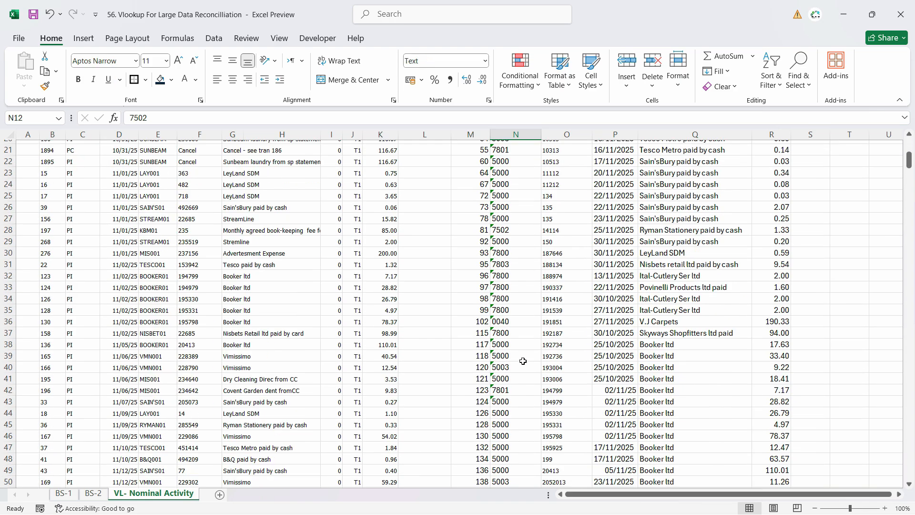
pyautogui.scroll(7, 523, 361)
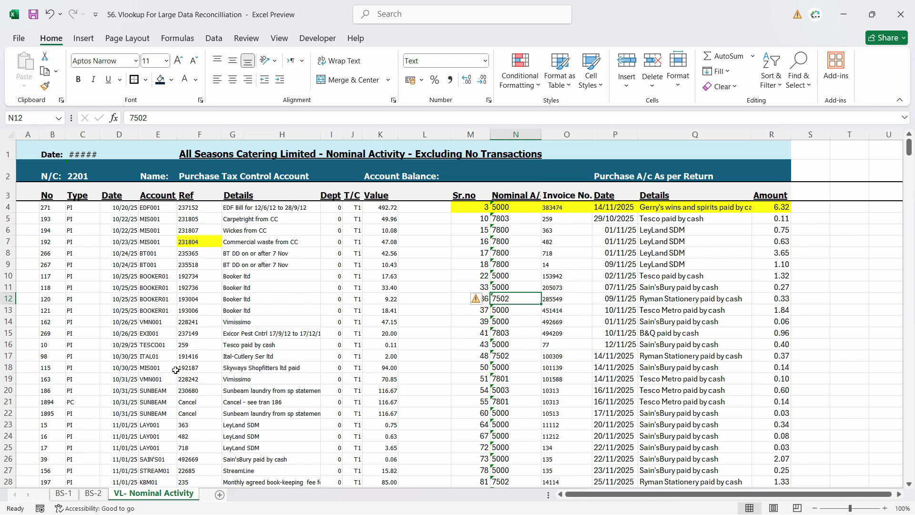
pyautogui.press('Right')
pyautogui.press('Up')
pyautogui.press('Up')
pyautogui.press('Up')
pyautogui.press('Up')
pyautogui.press('Up')
pyautogui.press('Up')
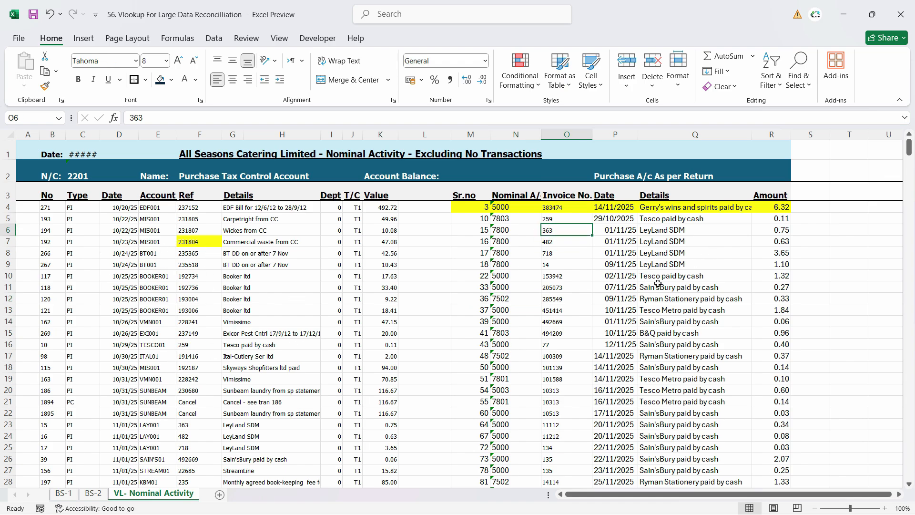
pyautogui.click(645, 176)
pyautogui.click(610, 171)
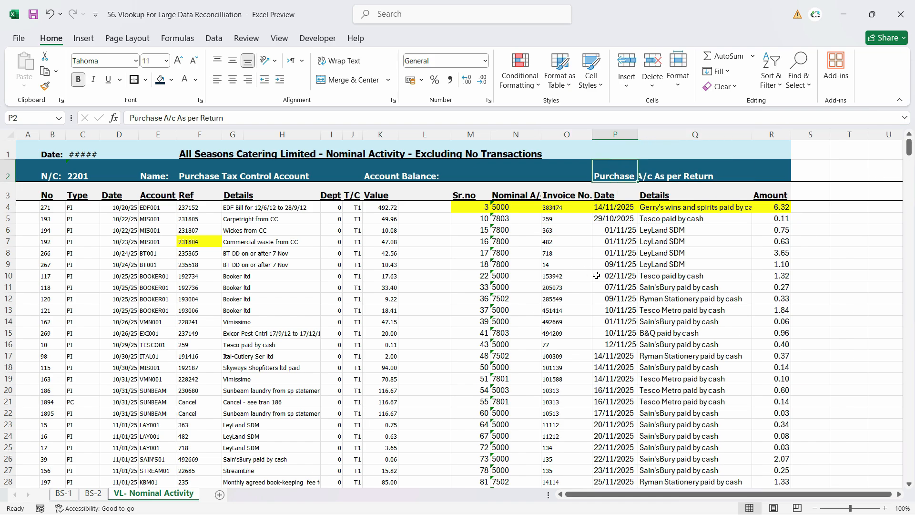
# Look through both transaction lists to their last rows and inspect the first return entry's invoice number and amount
pyautogui.click(595, 275)
pyautogui.click(567, 207)
pyautogui.scroll(-4, 814, 206)
pyautogui.scroll(4, 810, 206)
pyautogui.scroll(-12, 632, 236)
pyautogui.scroll(-20, 640, 237)
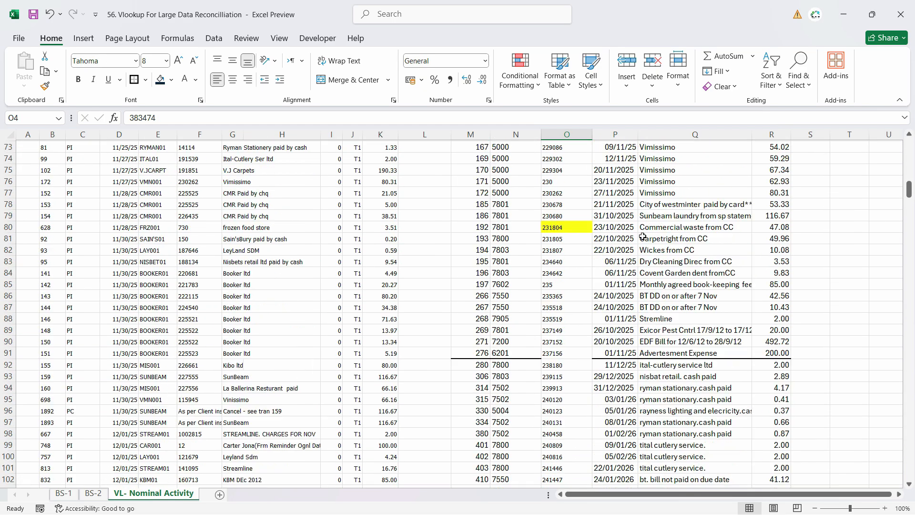
pyautogui.scroll(-20, 643, 246)
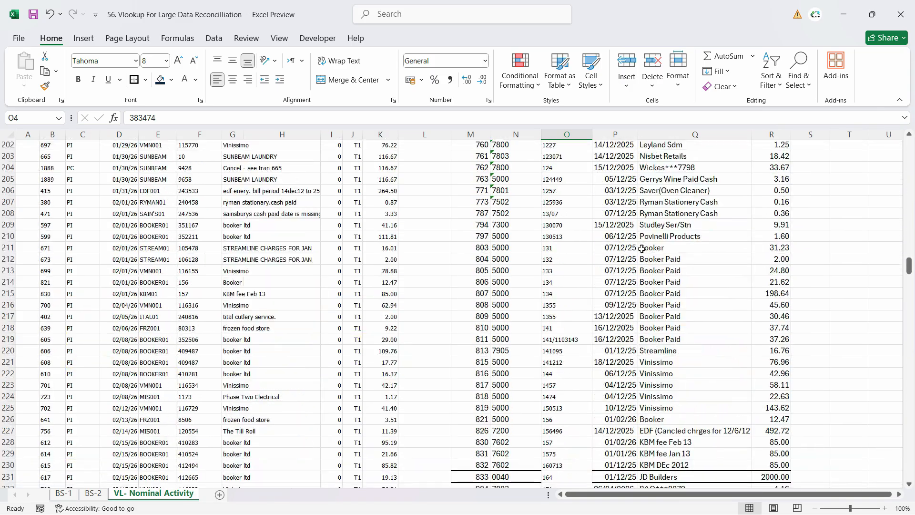
pyautogui.scroll(-20, 641, 252)
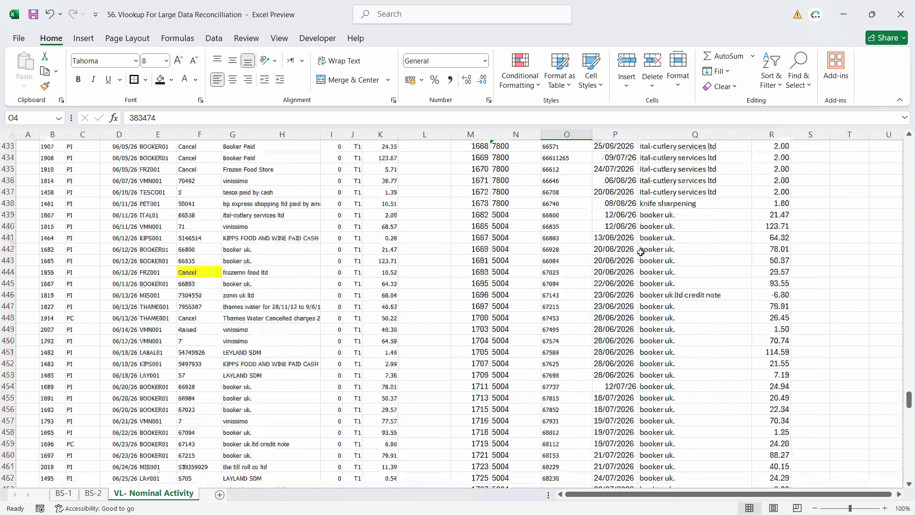
pyautogui.scroll(-7, 642, 256)
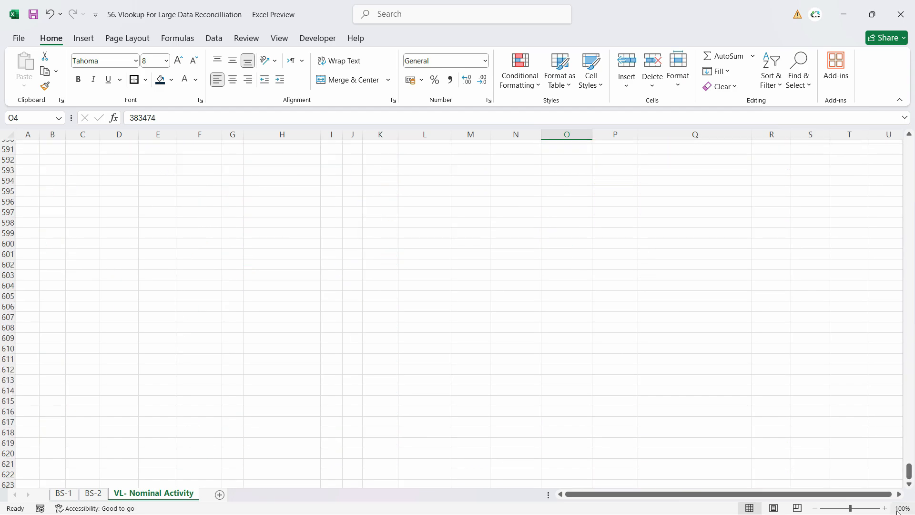
pyautogui.moveTo(910, 472); pyautogui.dragTo(908, 142)
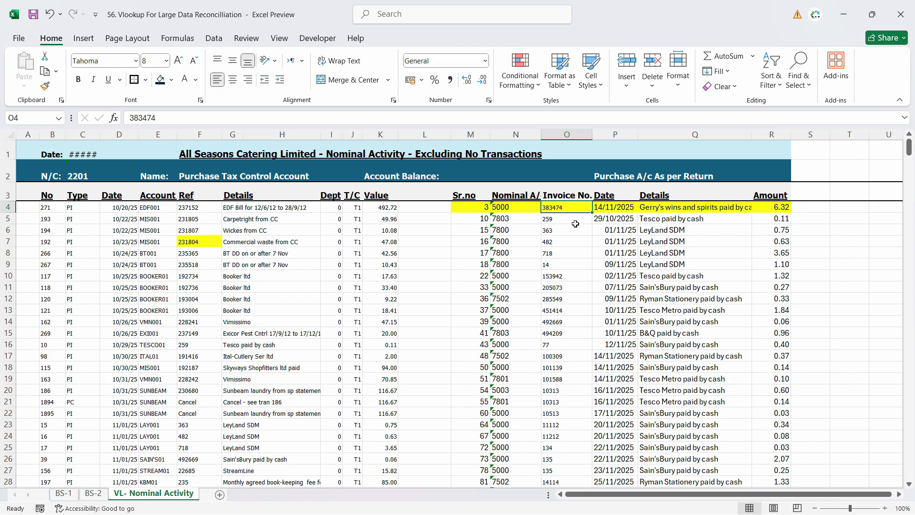
pyautogui.click(763, 210)
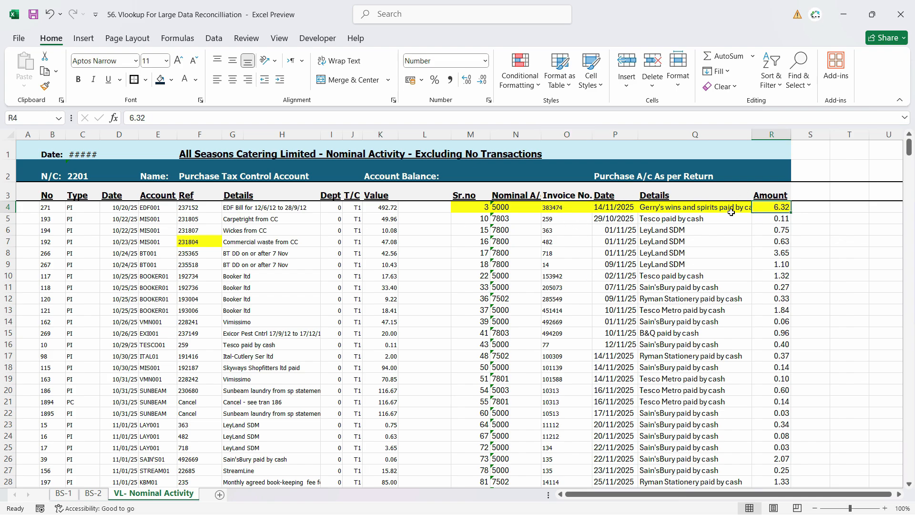
pyautogui.click(560, 211)
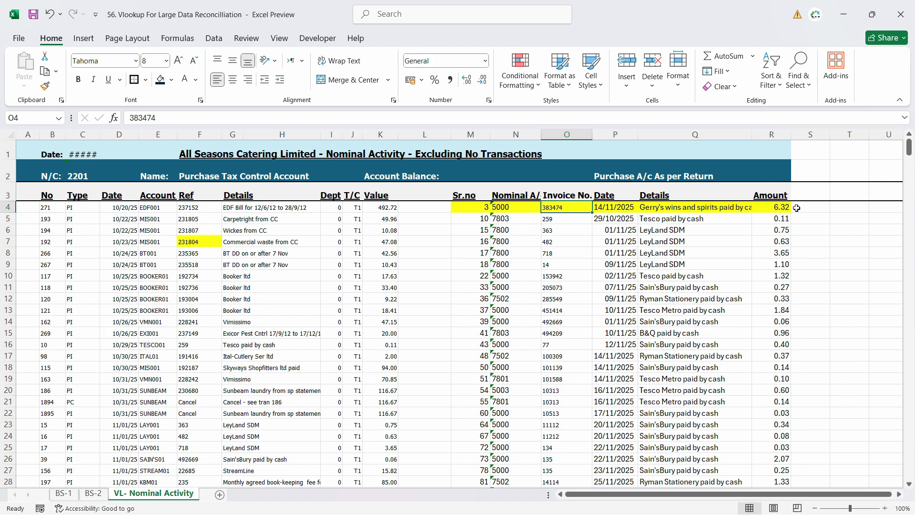
pyautogui.click(783, 208)
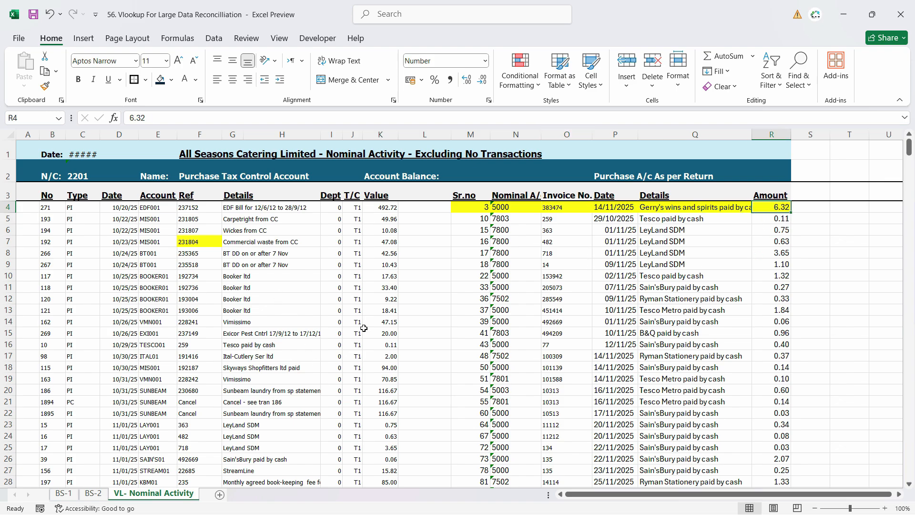
# Copy the invoice number in O4 and search the Ref column F for it
pyautogui.click(573, 211)
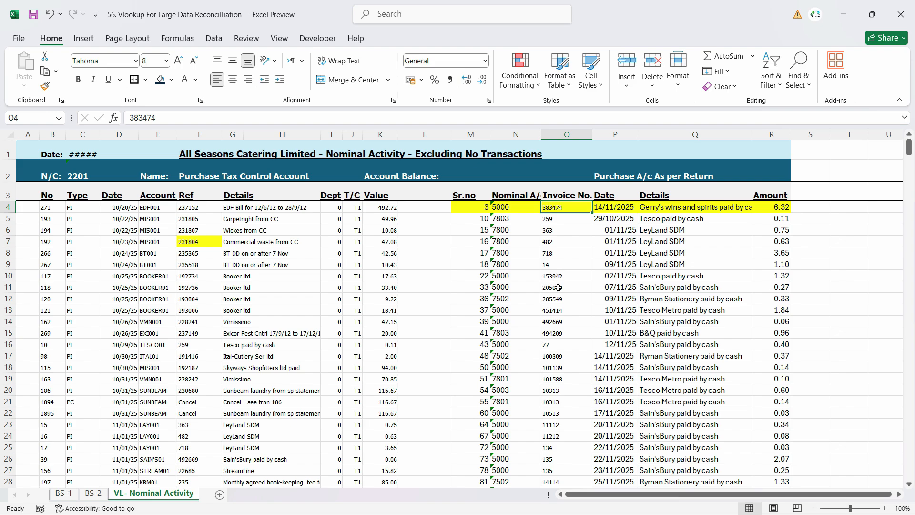
pyautogui.hotkey('ctrl', 'c')
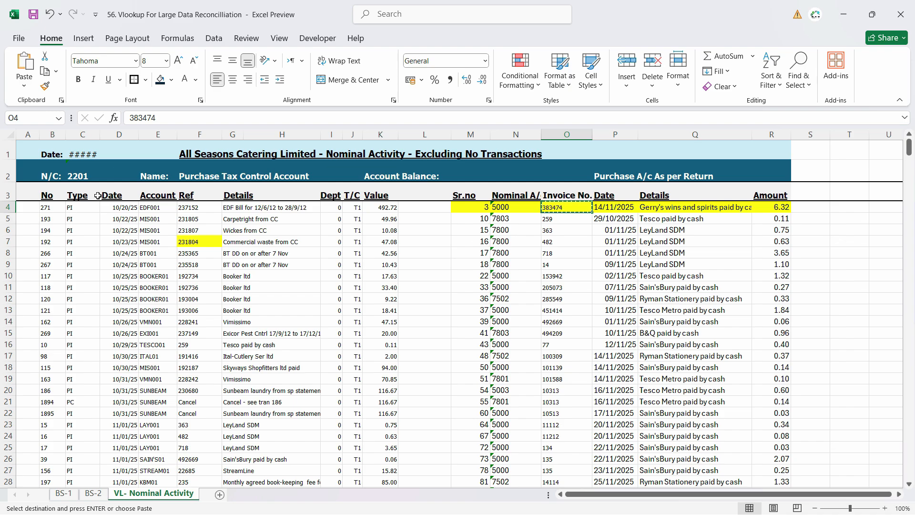
pyautogui.click(201, 135)
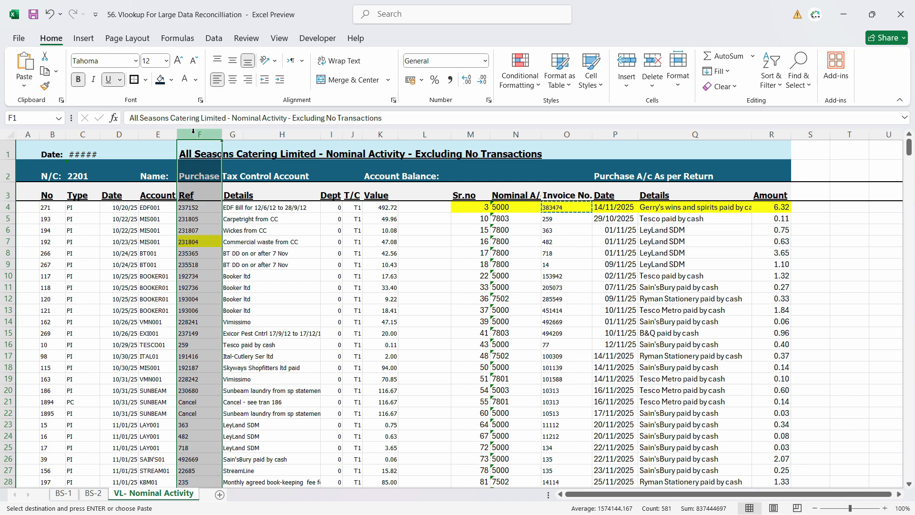
pyautogui.hotkey('ctrl', 'f')
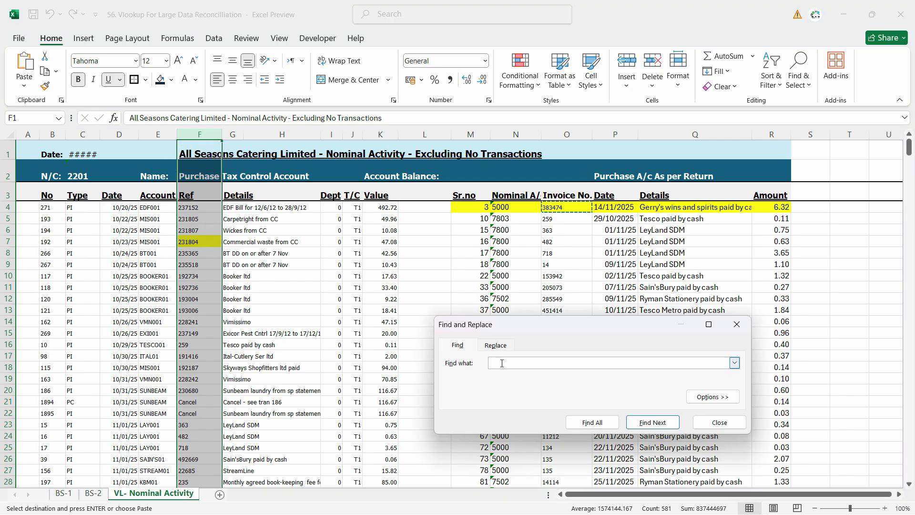
pyautogui.hotkey('ctrl', 'v')
pyautogui.click(653, 424)
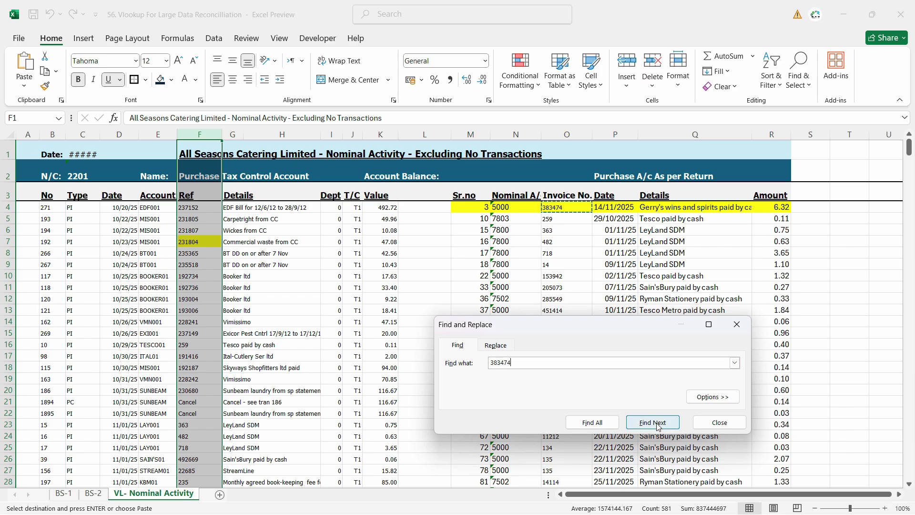
pyautogui.click(201, 320)
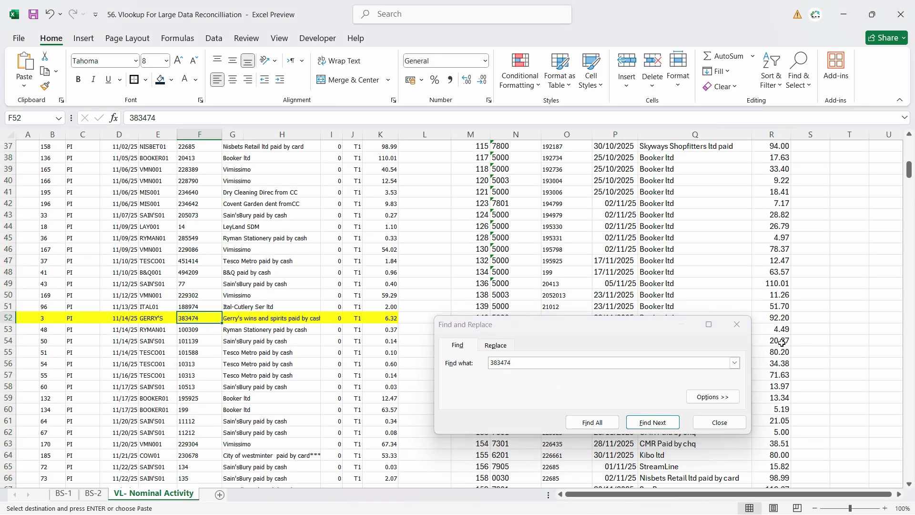
pyautogui.click(737, 324)
# Fill the matching entries A52:K52 and M4:R4 with the orange theme color
pyautogui.moveTo(380, 318); pyautogui.dragTo(27, 318)
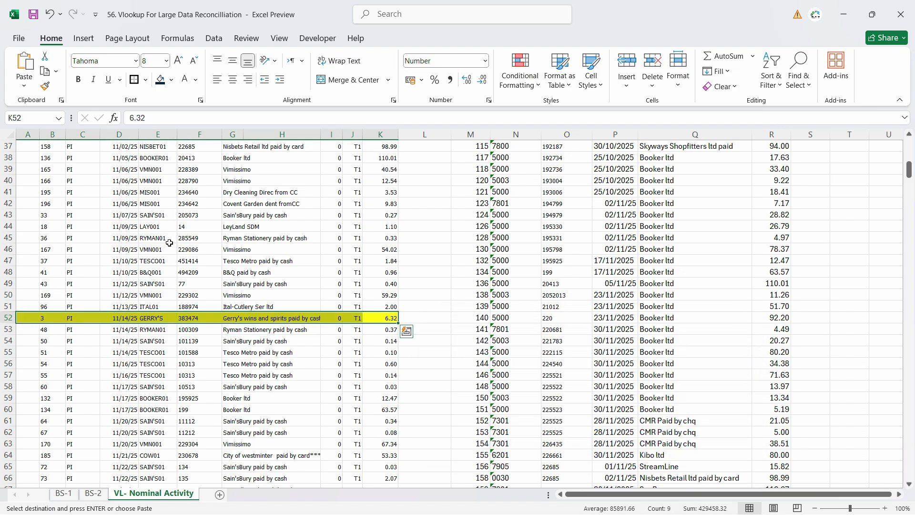
pyautogui.click(171, 79)
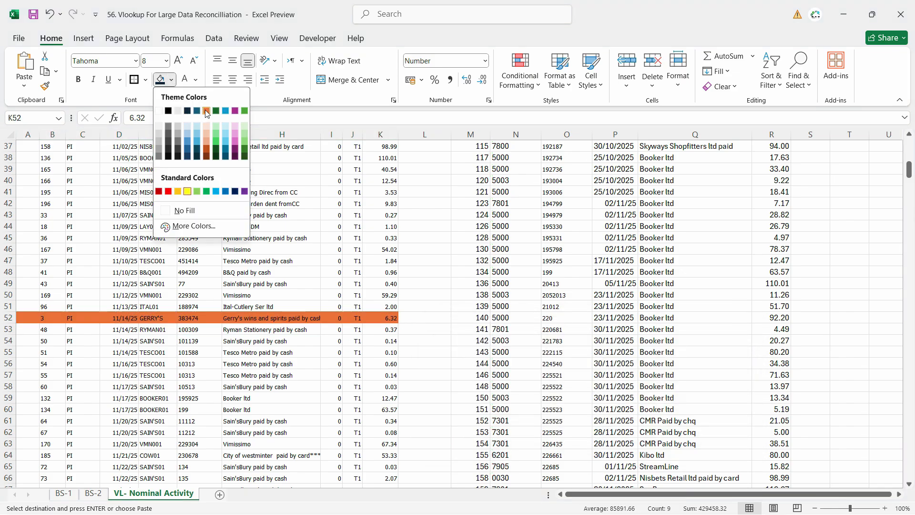
pyautogui.click(206, 112)
pyautogui.scroll(12, 827, 257)
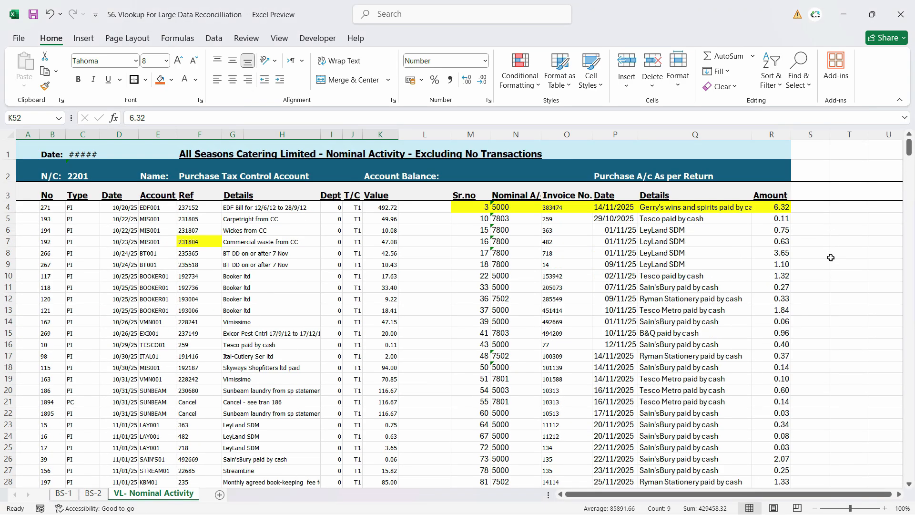
pyautogui.moveTo(773, 207); pyautogui.dragTo(470, 208)
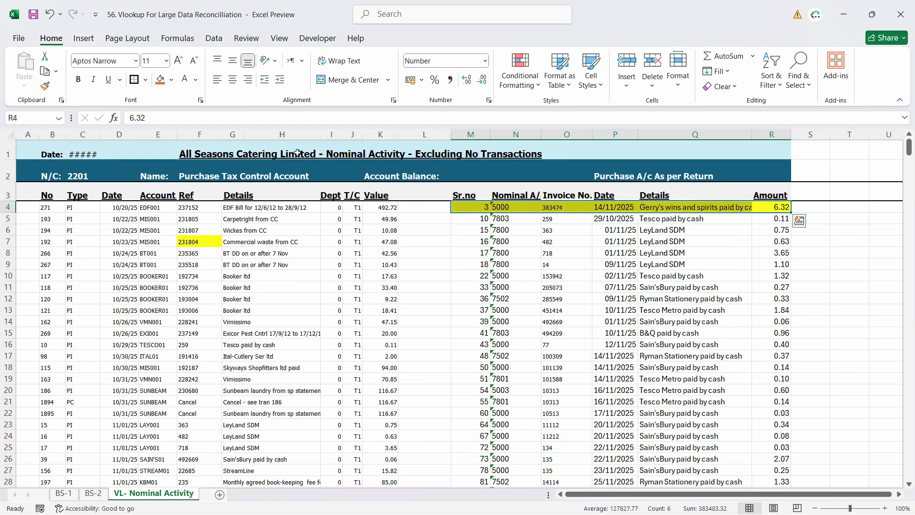
pyautogui.click(161, 82)
pyautogui.click(677, 321)
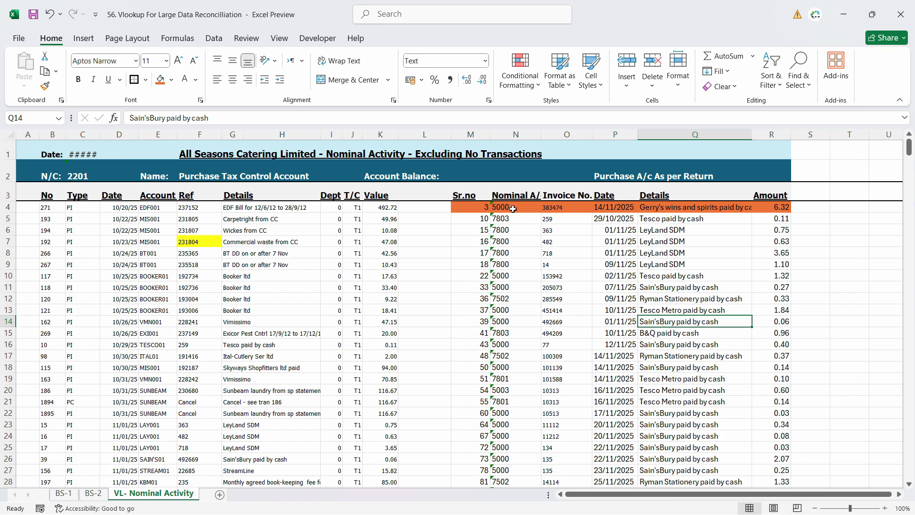
pyautogui.moveTo(909, 149)
pyautogui.mouseDown()
pyautogui.moveTo(909, 429)
pyautogui.moveTo(909, 148)
pyautogui.mouseUp()
pyautogui.click(773, 133)
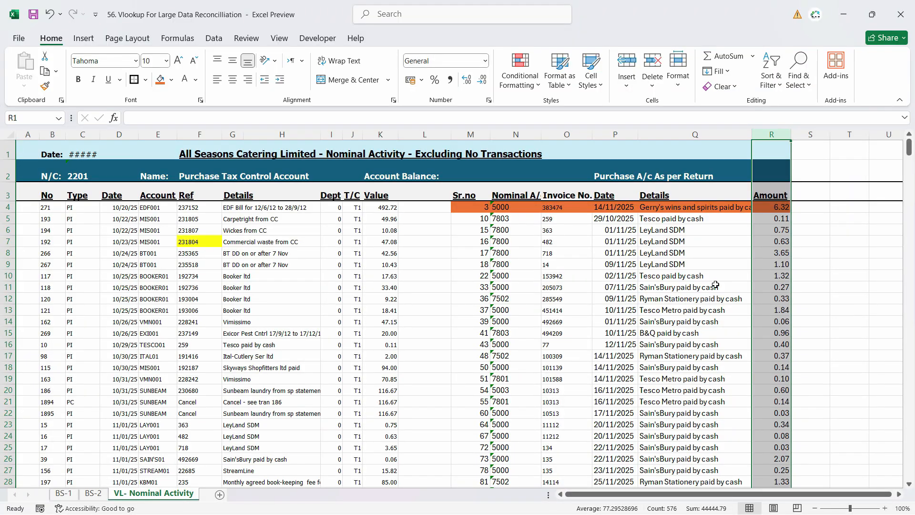
pyautogui.click(765, 61)
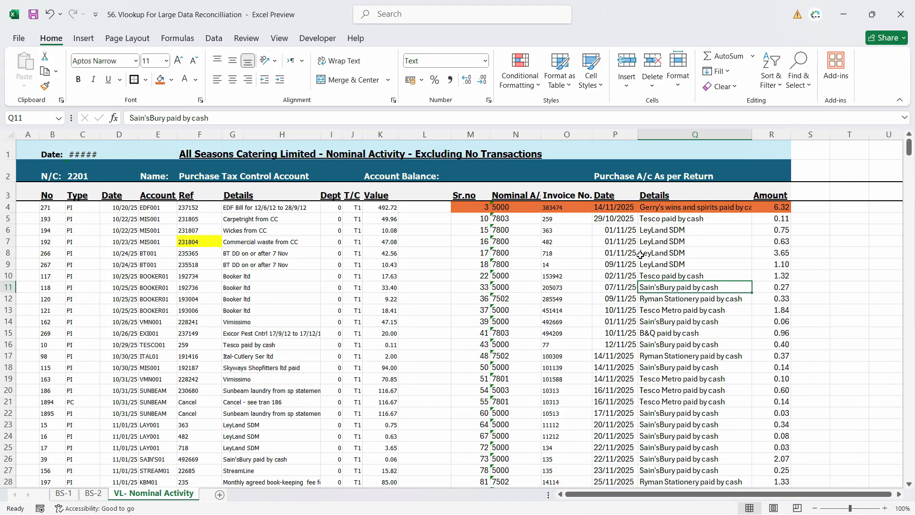
pyautogui.click(681, 219)
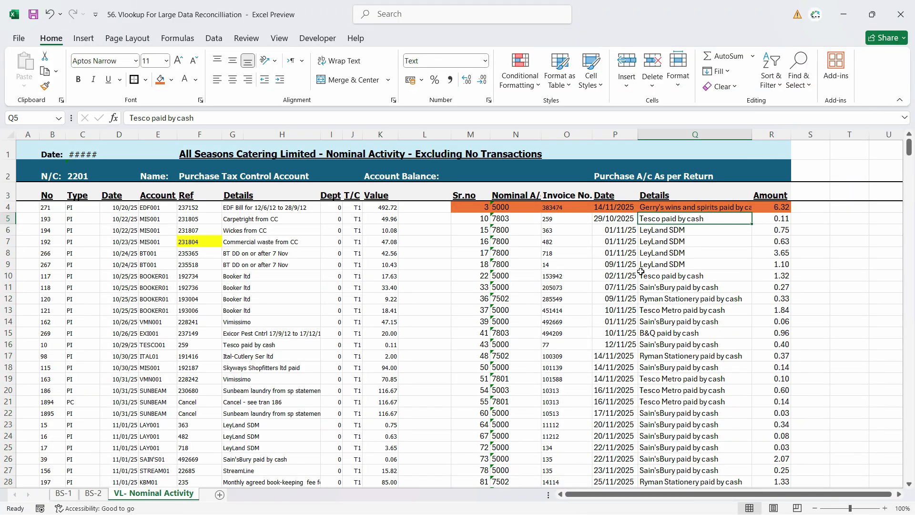
pyautogui.click(815, 193)
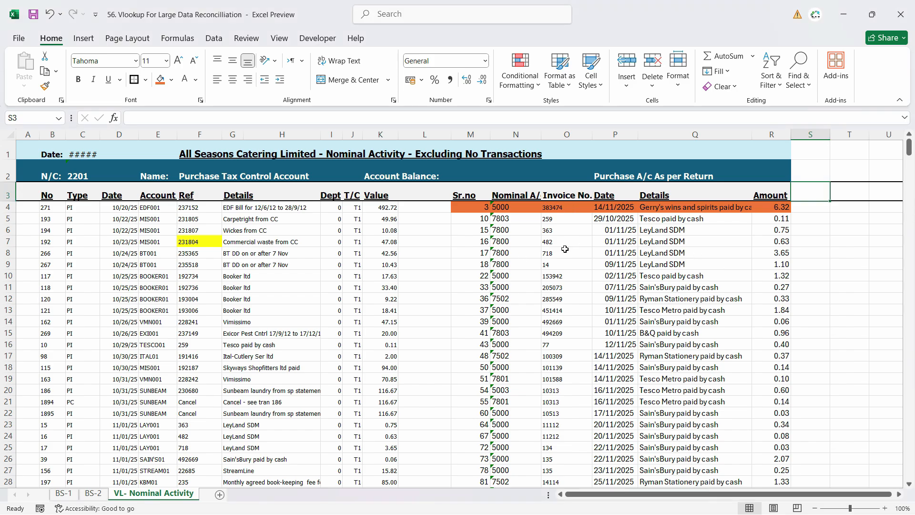
pyautogui.click(559, 213)
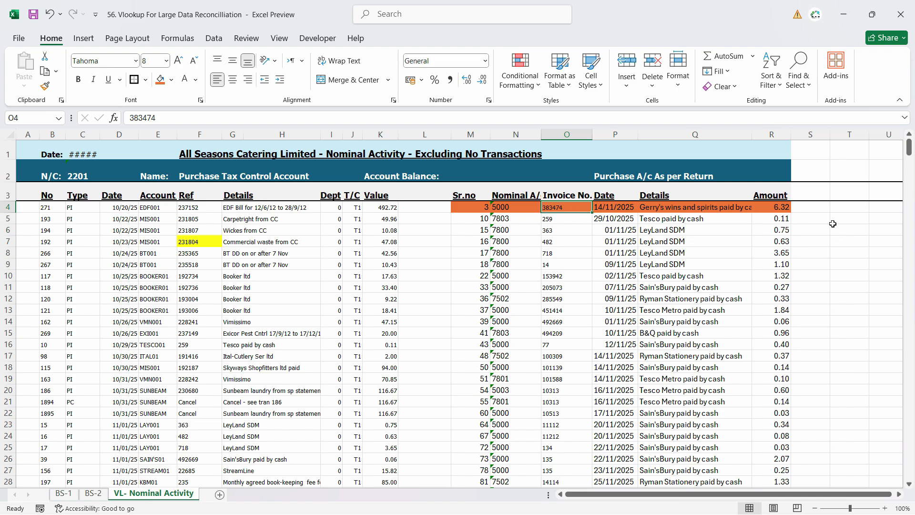
# Enter the column heading "Amount As per PTCA" in cell S3, beside the Amount heading
pyautogui.click(806, 197)
pyautogui.write('Amo')
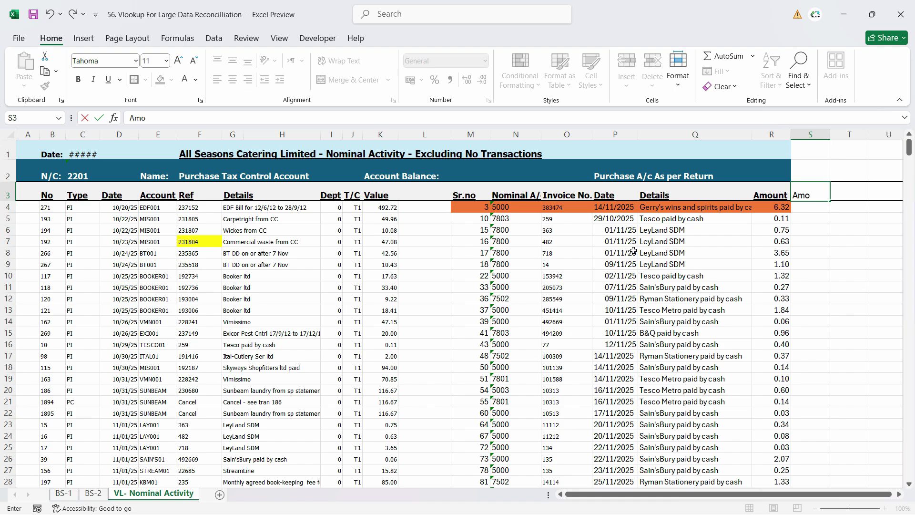
pyautogui.write('unt As per PTCA')
pyautogui.press('Tab')
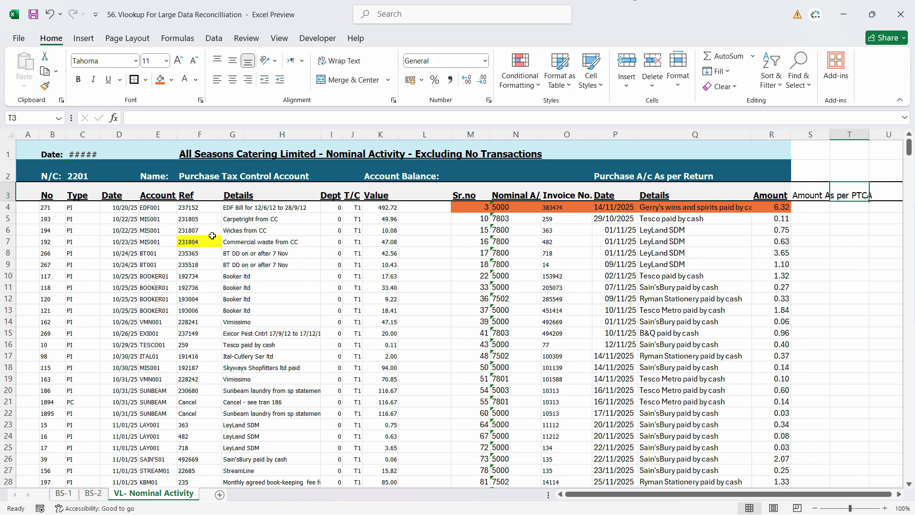
pyautogui.click(202, 176)
pyautogui.click(816, 208)
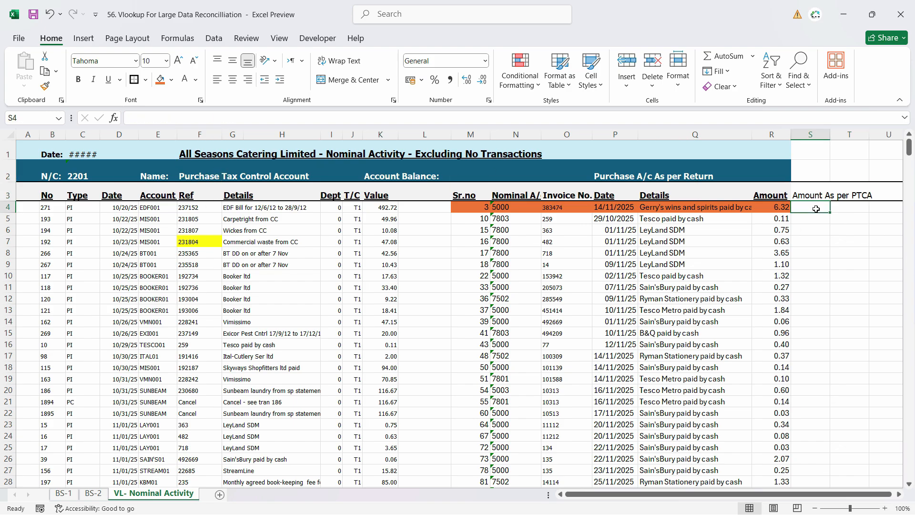
# Enter the formula =VLOOKUP(O4,F:K,5,0) in cell S4 to look up the invoice number in the control account list
pyautogui.write('=vl')
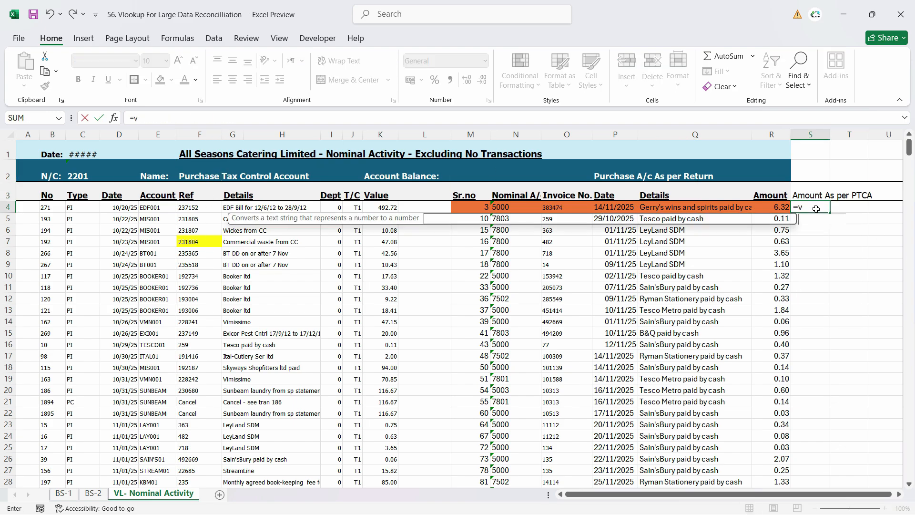
pyautogui.press('Tab')
pyautogui.click(557, 208)
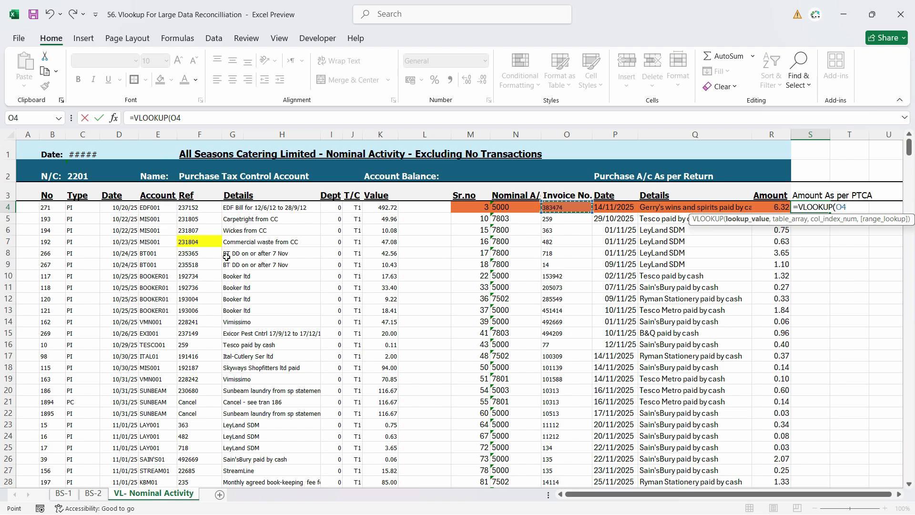
pyautogui.write(',')
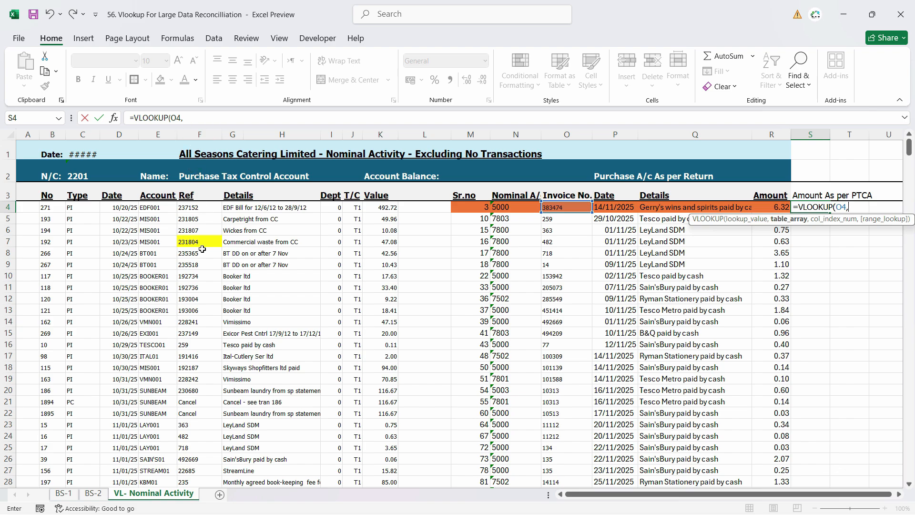
pyautogui.moveTo(200, 134); pyautogui.dragTo(389, 140)
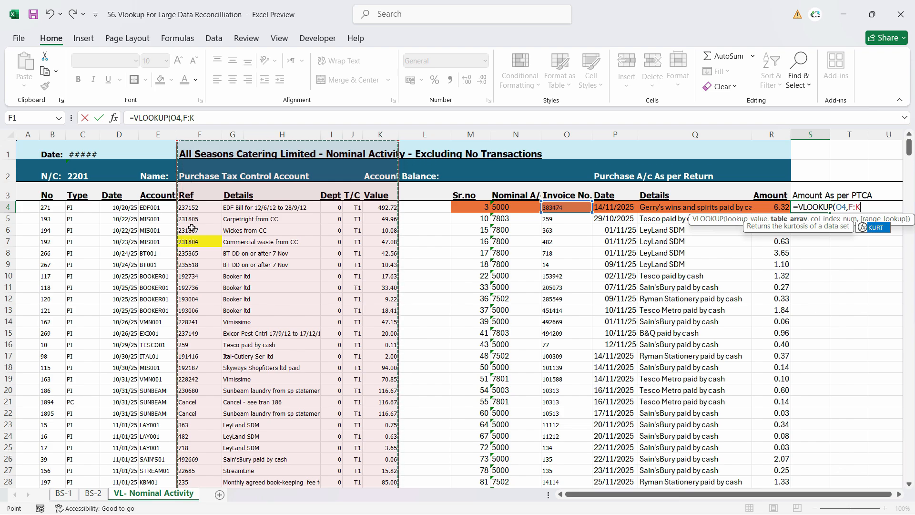
pyautogui.keyDown('shift'); pyautogui.click(52, 134); pyautogui.keyUp('shift')
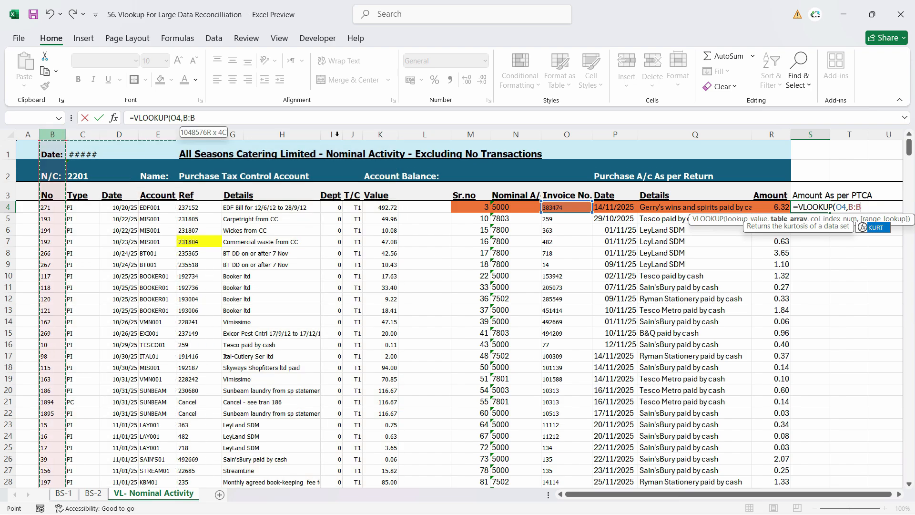
pyautogui.moveTo(200, 135); pyautogui.dragTo(390, 142)
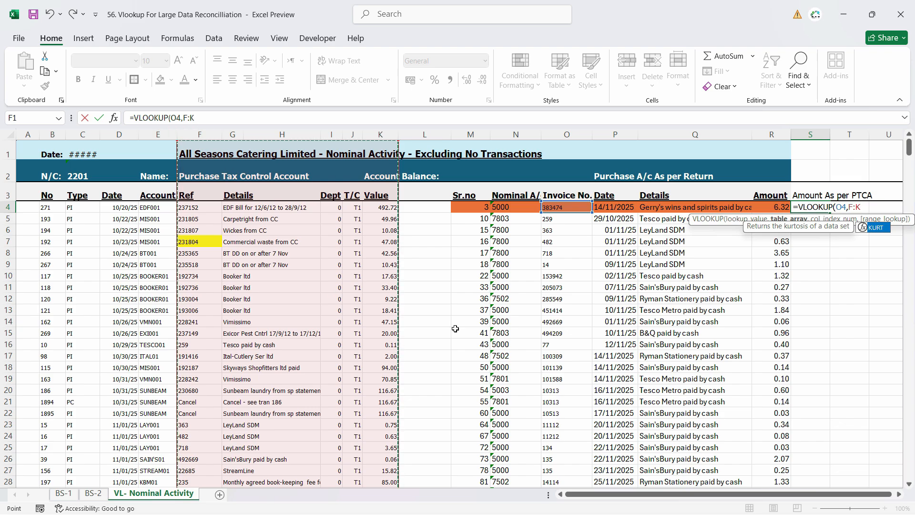
pyautogui.write(',5')
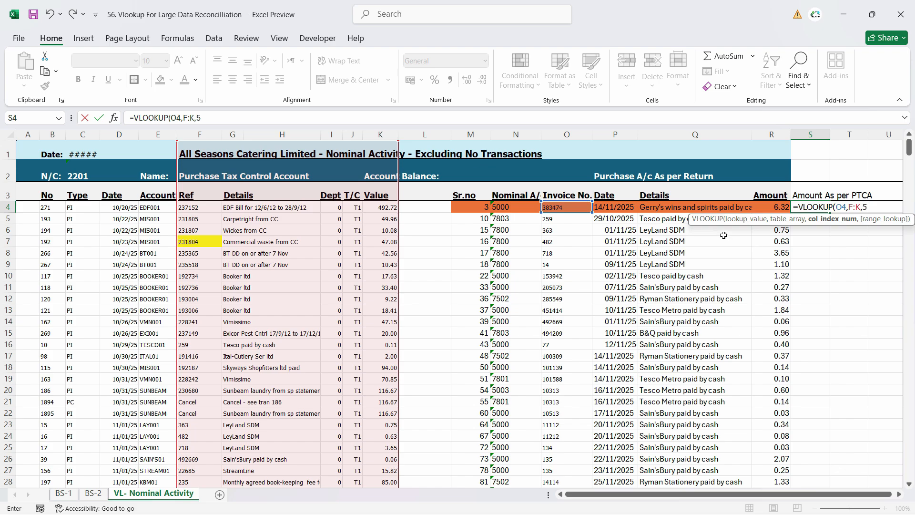
pyautogui.write(',')
pyautogui.write('0)')
pyautogui.click(869, 207)
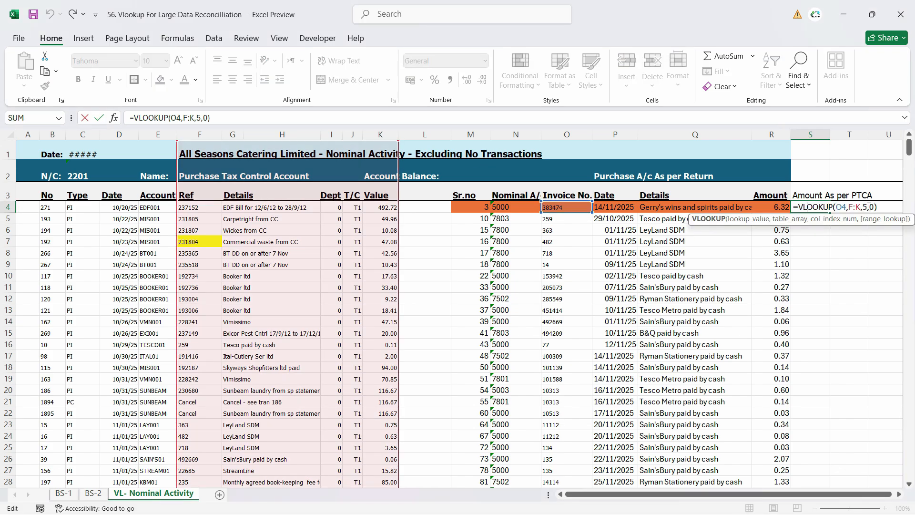
pyautogui.press('Return')
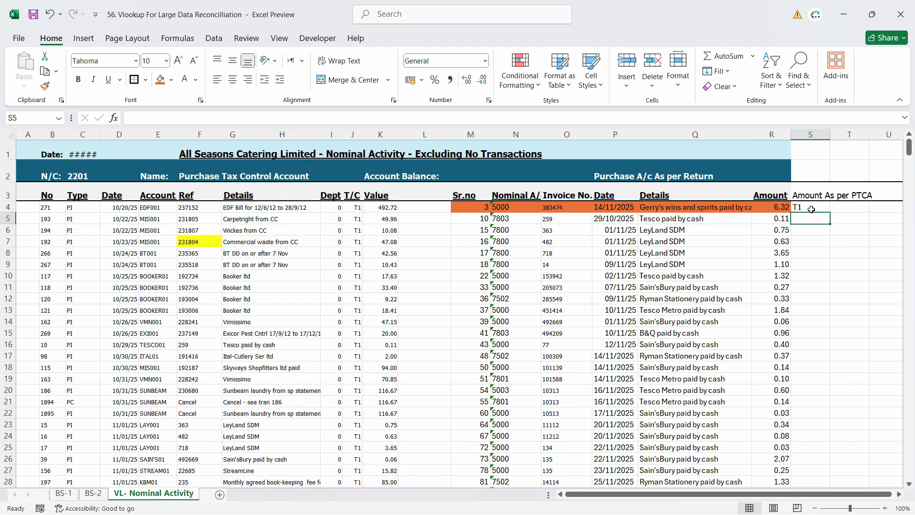
# Set the column index of the VLOOKUP formula in S4 to 6
pyautogui.click(811, 209)
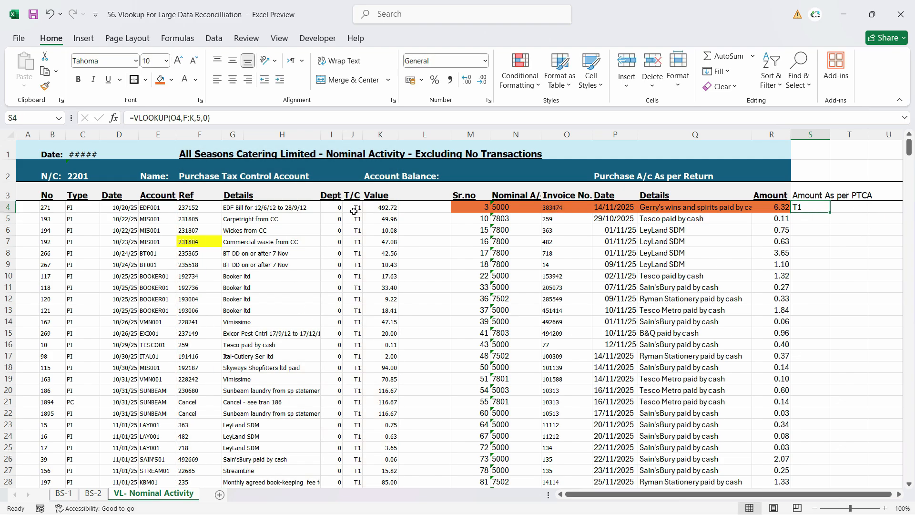
pyautogui.doubleClick(817, 210)
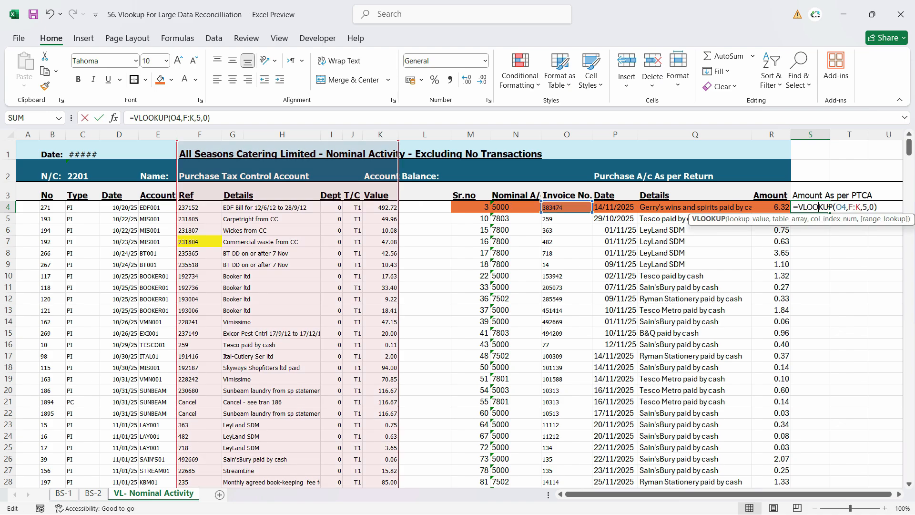
pyautogui.click(868, 208)
pyautogui.press('BackSpace')
pyautogui.write('6')
pyautogui.press('Return')
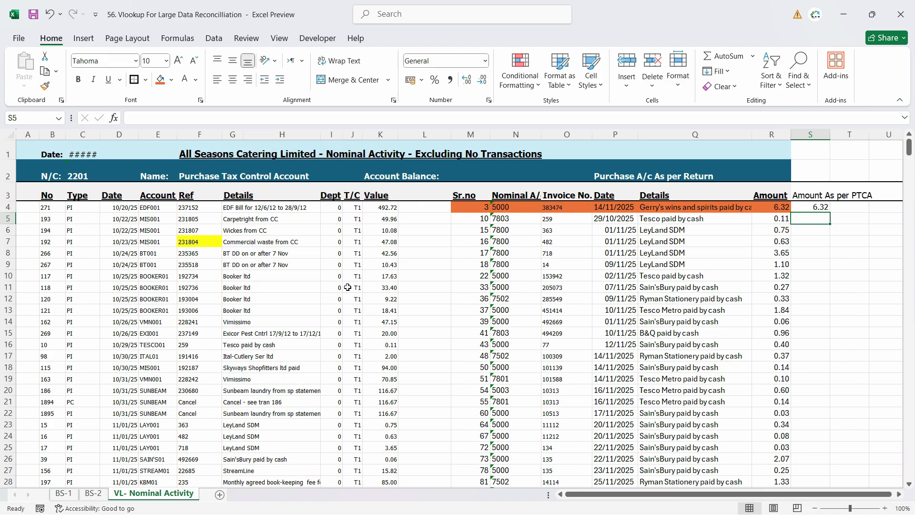
# Examine the lookup result in S4 against the Ref heading in F3 and the invoice number in O4
pyautogui.click(196, 196)
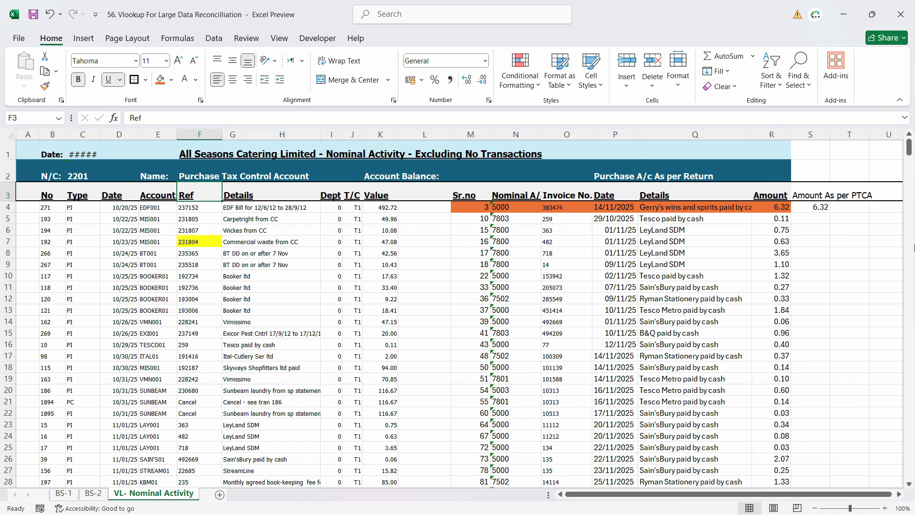
pyautogui.click(807, 207)
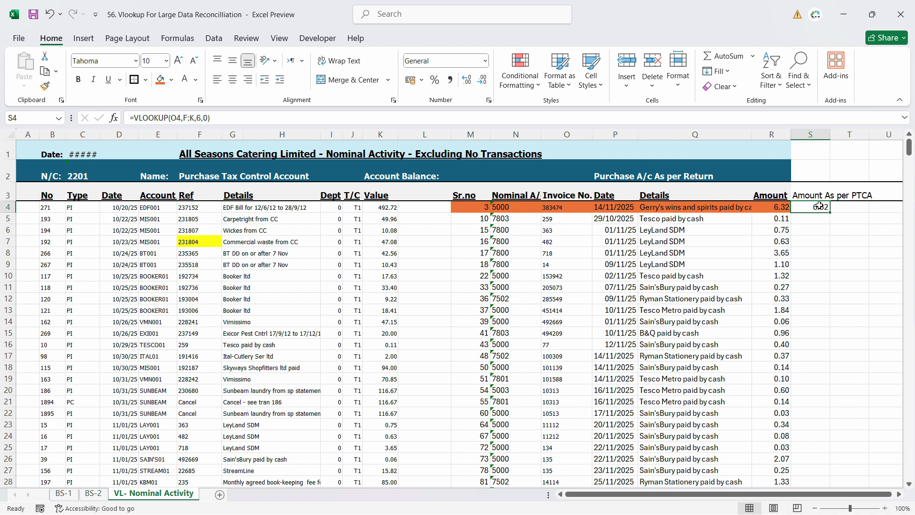
pyautogui.click(564, 209)
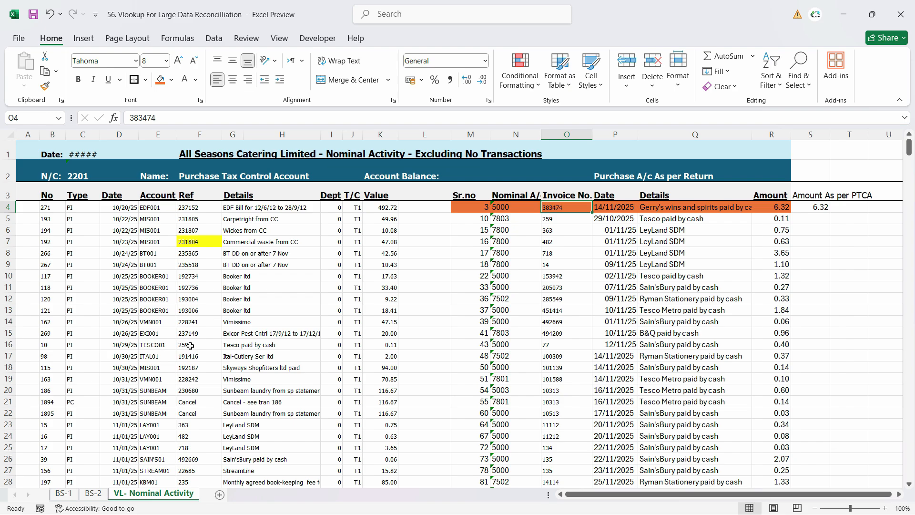
pyautogui.click(824, 205)
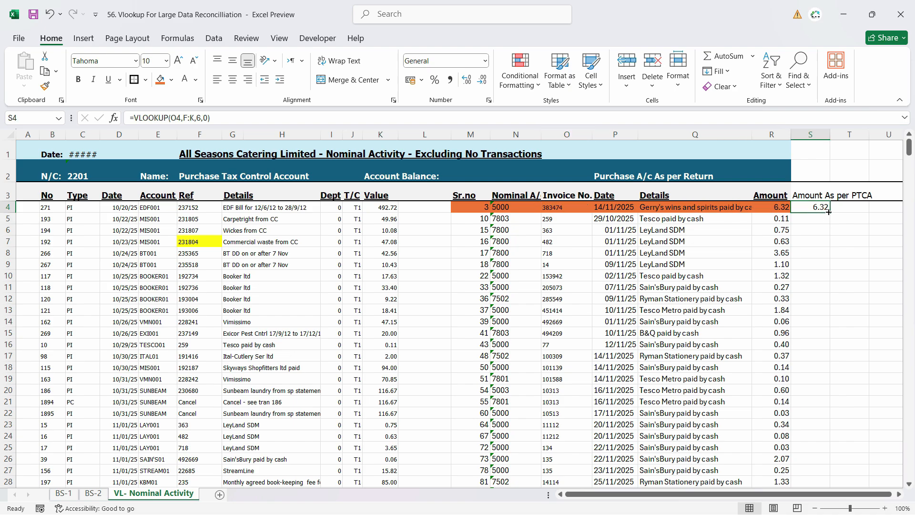
pyautogui.click(567, 210)
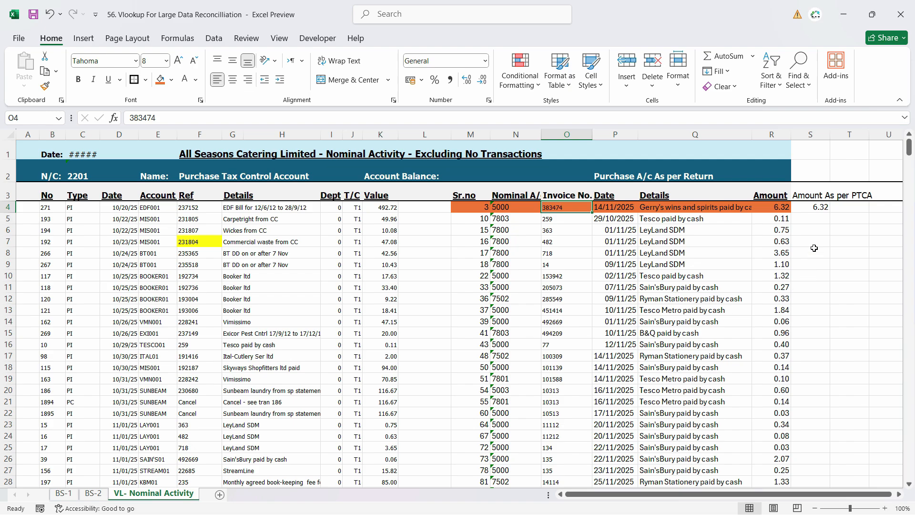
pyautogui.click(824, 208)
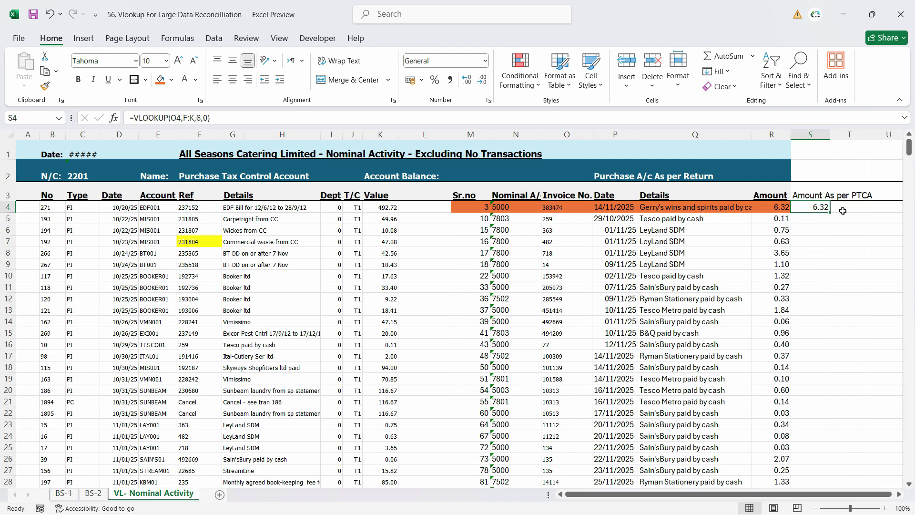
pyautogui.scroll(2, 842, 225)
pyautogui.scroll(2, 793, 375)
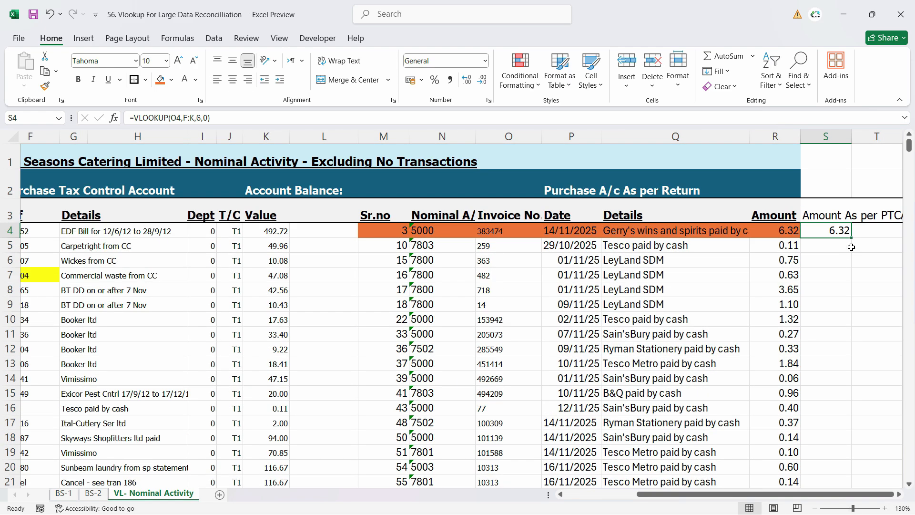
pyautogui.scroll(-2, 819, 232)
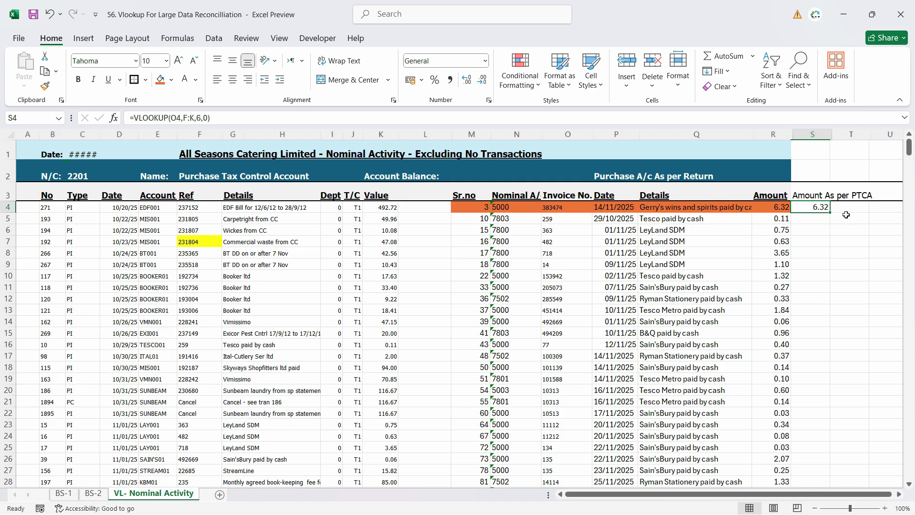
# Collapse the ribbon and enter the column heading "Diffrence" in cell T3
pyautogui.click(901, 102)
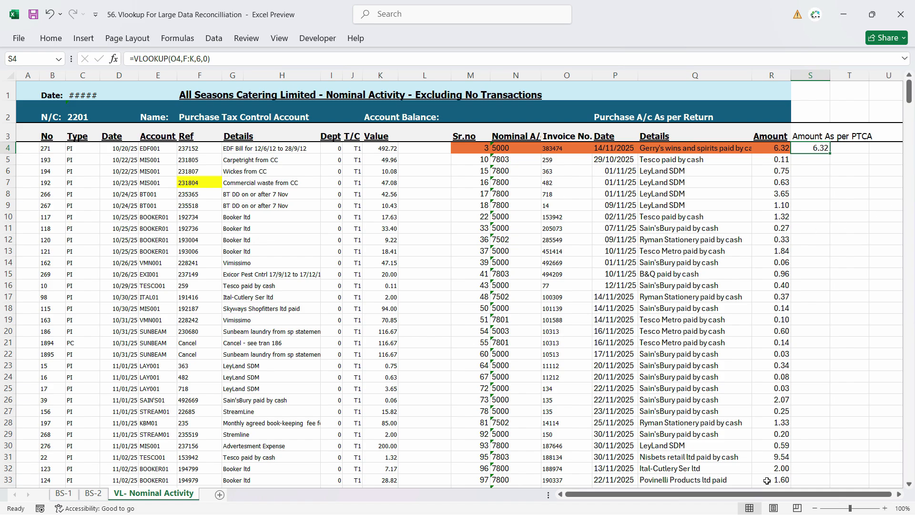
pyautogui.hscroll(1, 768, 494)
pyautogui.click(846, 149)
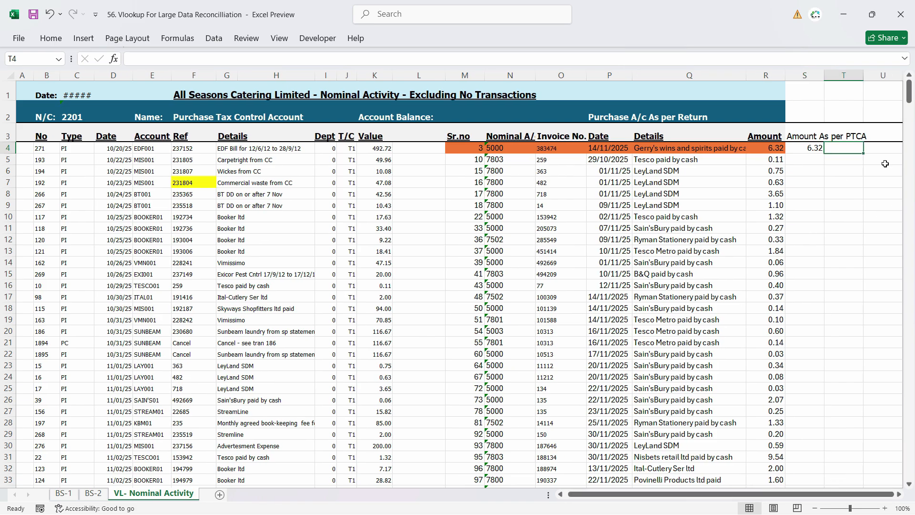
pyautogui.press('Up')
pyautogui.write('Di')
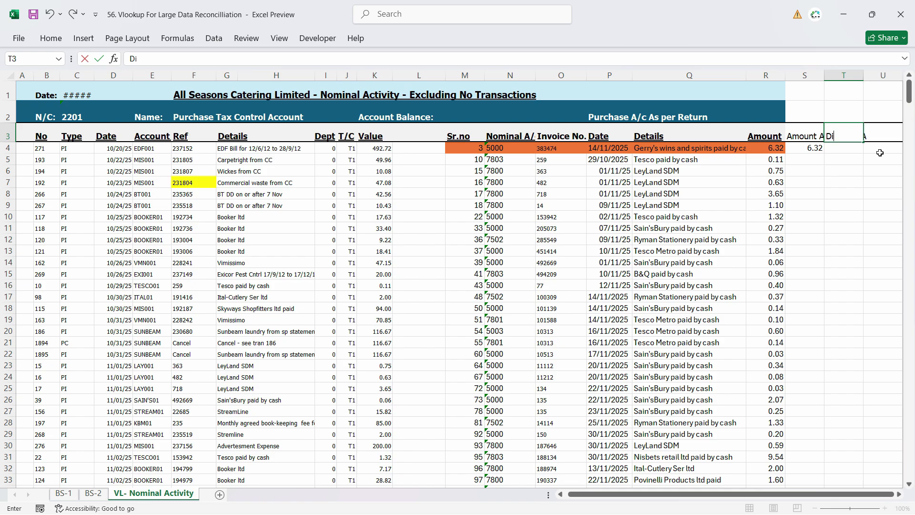
pyautogui.write('ffrence')
pyautogui.press('Return')
# Enter the formula =R4-S4 in cell T4 to subtract the control account amount from the return amount
pyautogui.write('=')
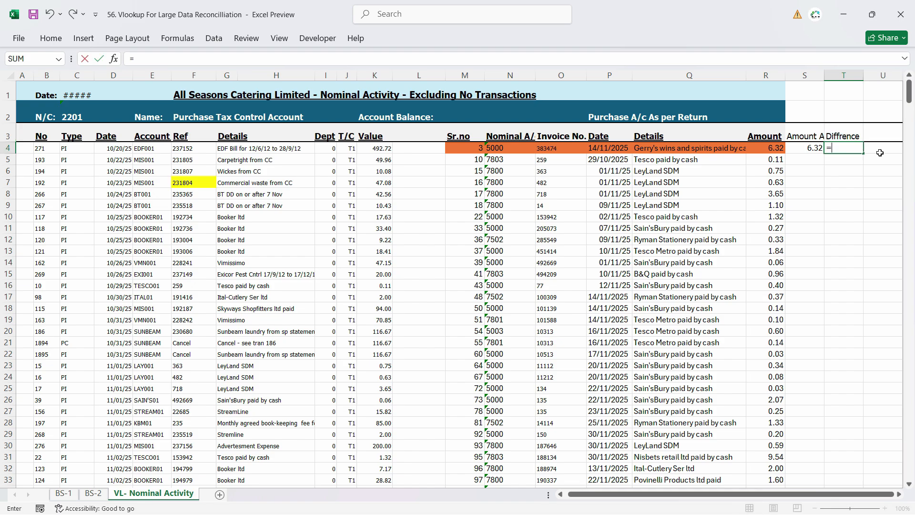
pyautogui.click(764, 150)
pyautogui.write('-')
pyautogui.click(799, 148)
pyautogui.press('Return')
# Fill the lookup formula from S4 down to S581 and review the looked-up amounts to the last row
pyautogui.click(815, 151)
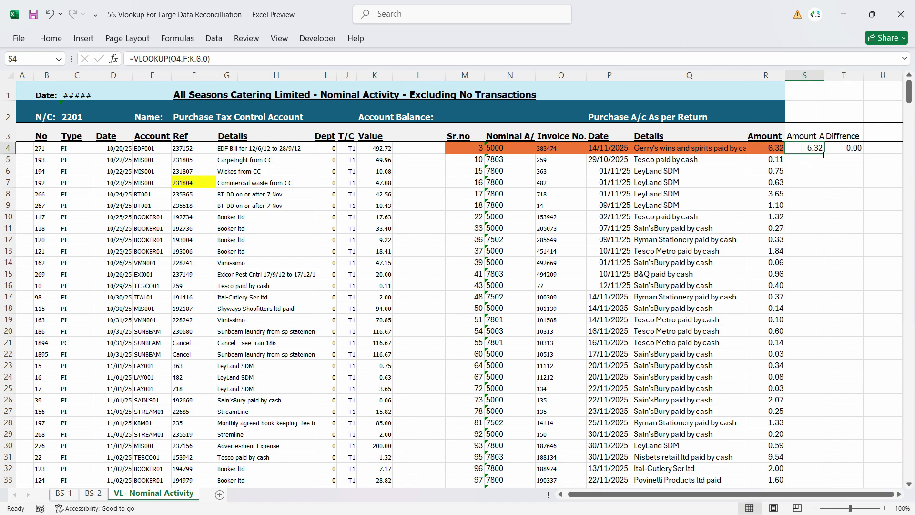
pyautogui.doubleClick(824, 154)
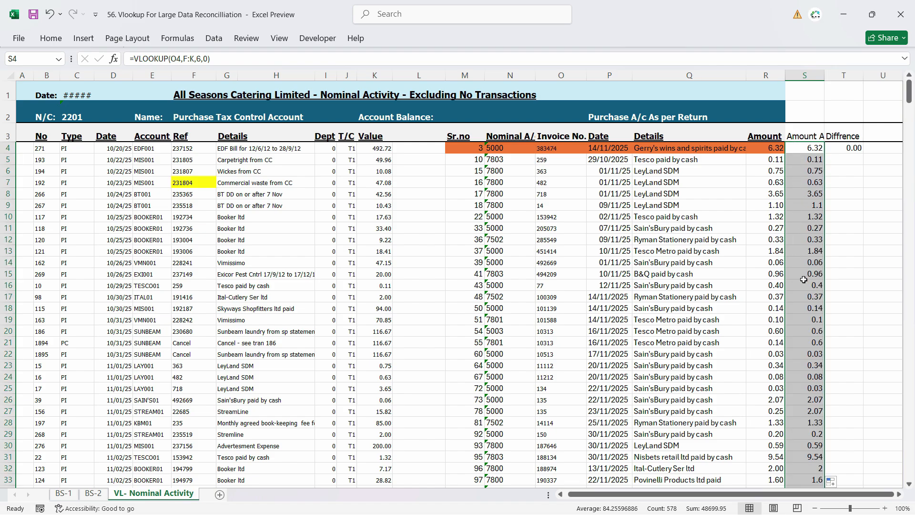
pyautogui.scroll(-20, 806, 321)
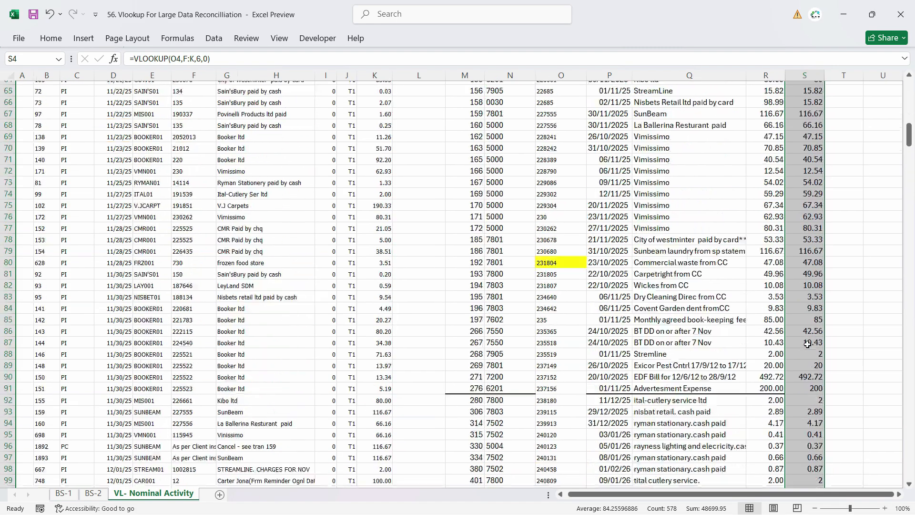
pyautogui.scroll(-20, 829, 350)
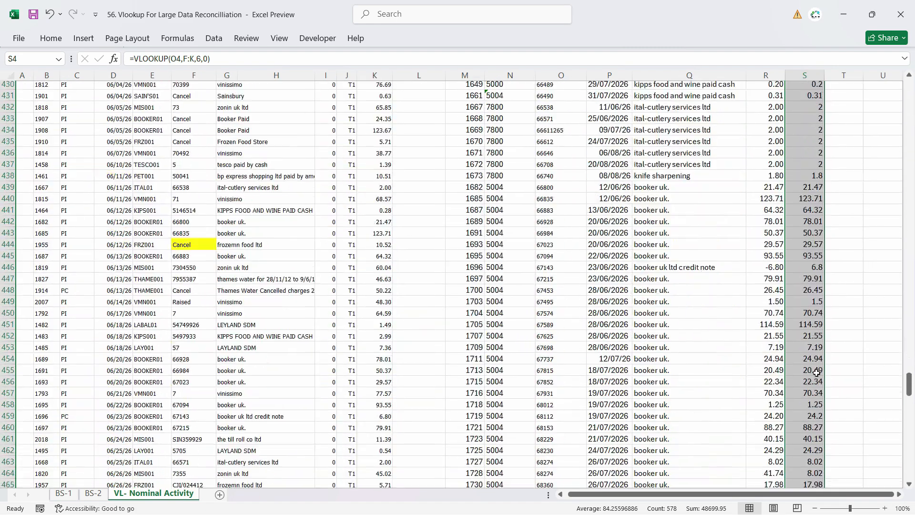
pyautogui.scroll(-20, 813, 384)
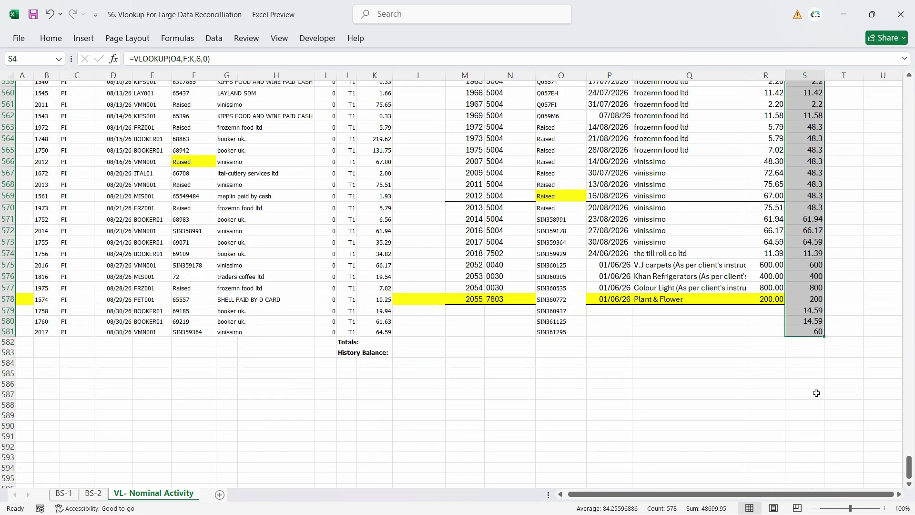
pyautogui.moveTo(899, 479); pyautogui.dragTo(891, 82)
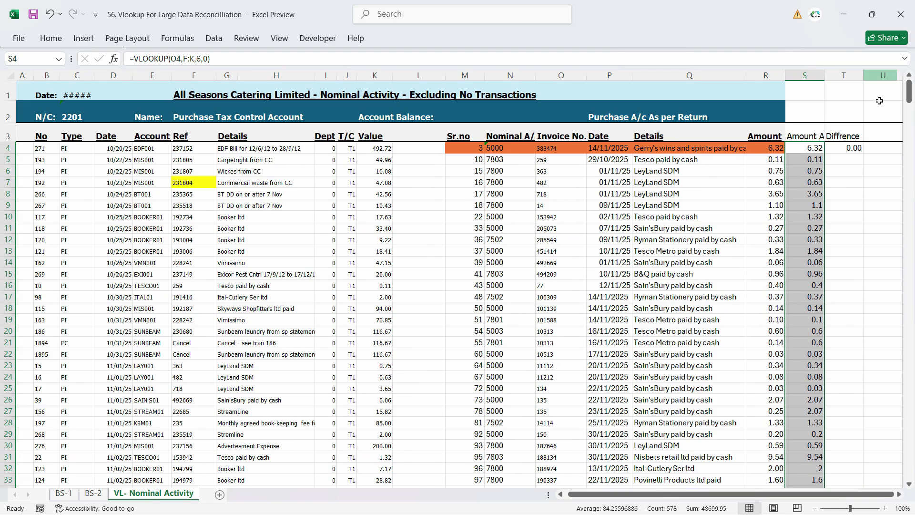
# Check the cells behind the difference formula in T4 and fill it down column T to row 581
pyautogui.click(853, 149)
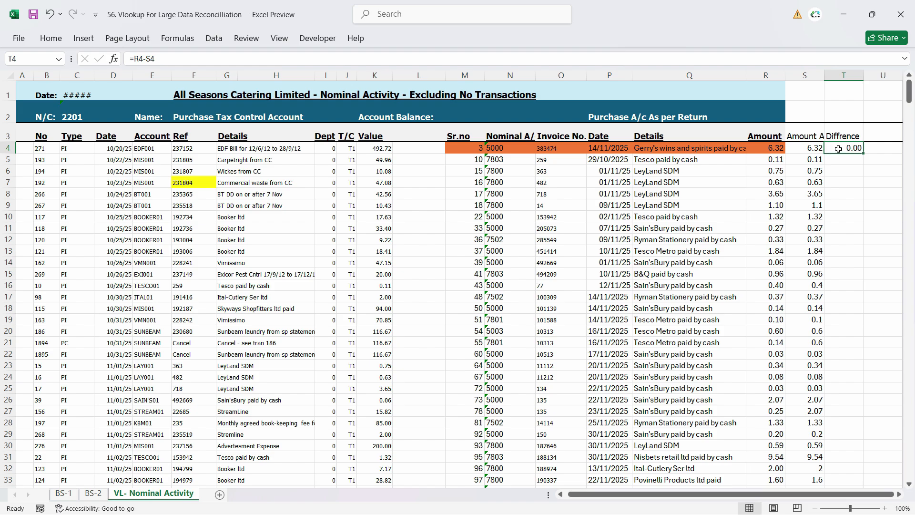
pyautogui.click(768, 150)
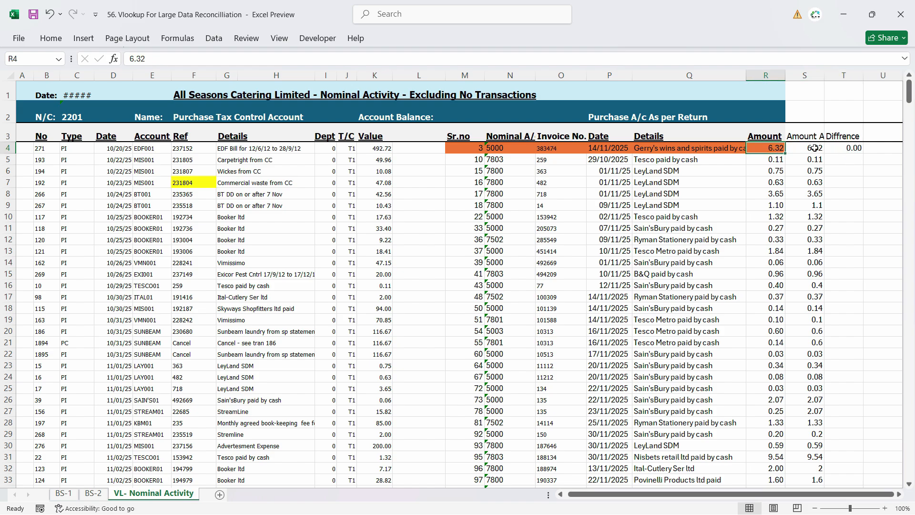
pyautogui.press('Right')
pyautogui.click(862, 148)
pyautogui.doubleClick(863, 153)
pyautogui.scroll(-12, 863, 283)
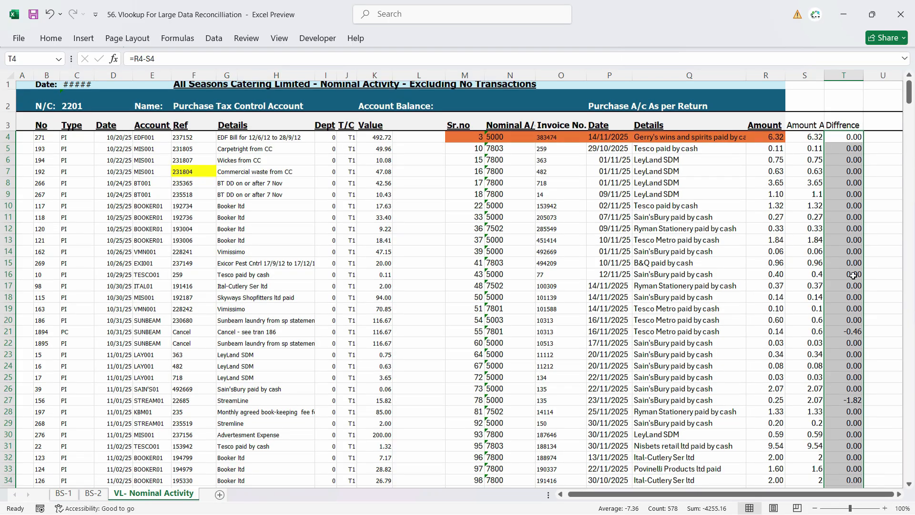
pyautogui.moveTo(910, 120); pyautogui.dragTo(911, 88)
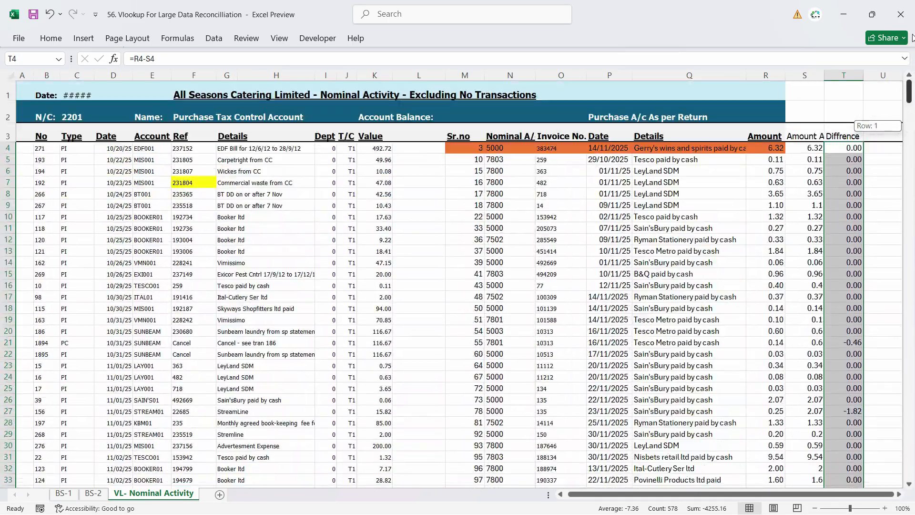
# Turn on filtering for the header row 3 of the sheet
pyautogui.click(843, 135)
pyautogui.moveTo(786, 132); pyautogui.dragTo(472, 139)
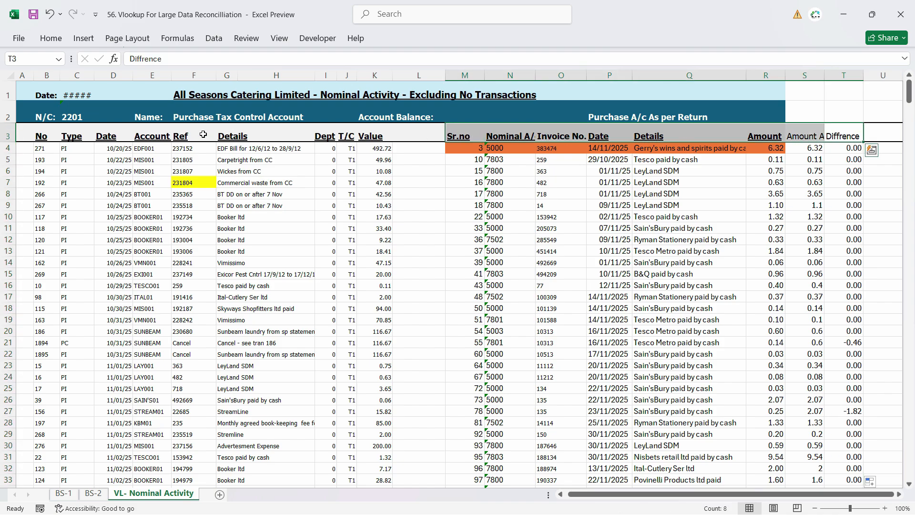
pyautogui.click(8, 136)
pyautogui.click(52, 39)
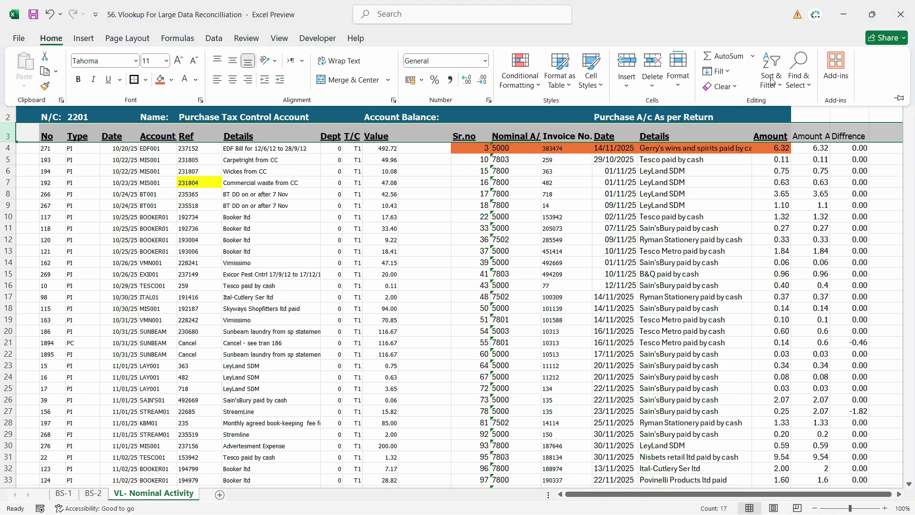
pyautogui.click(771, 79)
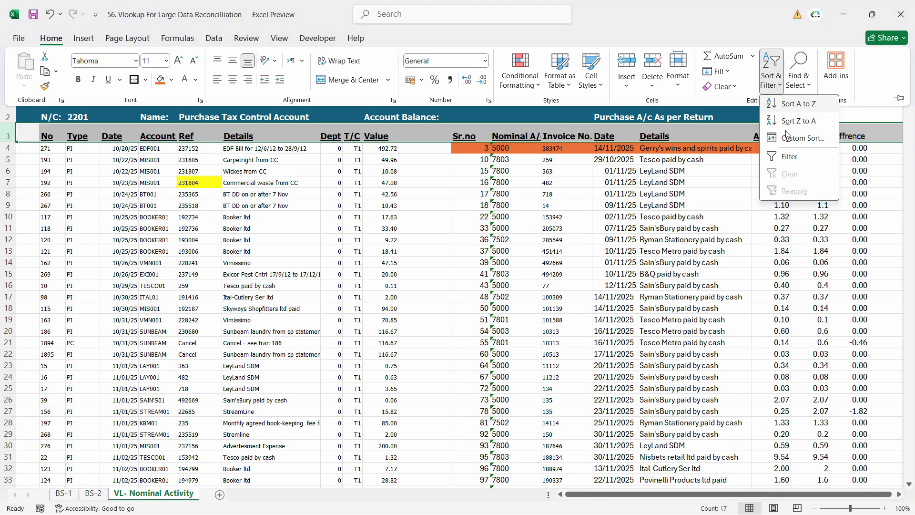
pyautogui.click(789, 158)
pyautogui.click(851, 205)
# Filter the Diffrence column to exclude 0.00 and review the remaining rows
pyautogui.click(864, 137)
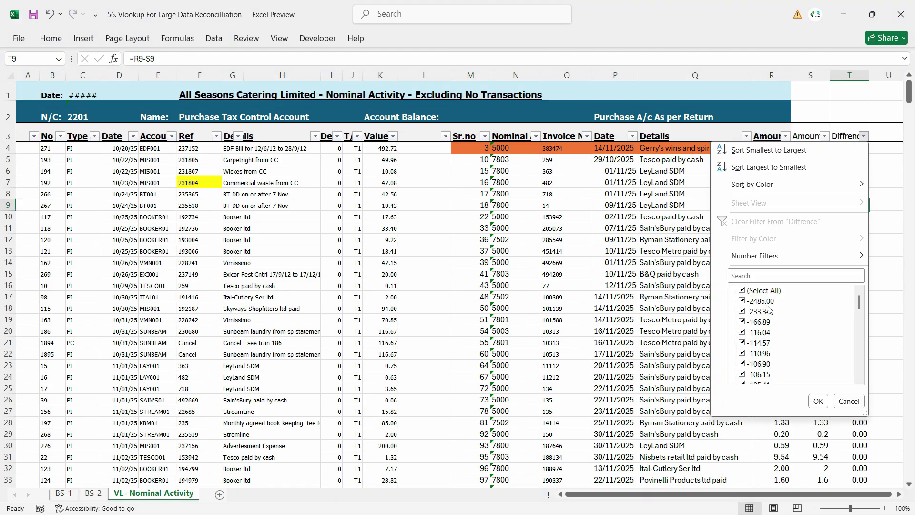
pyautogui.moveTo(860, 308); pyautogui.dragTo(848, 350)
pyautogui.scroll(-2, 849, 351)
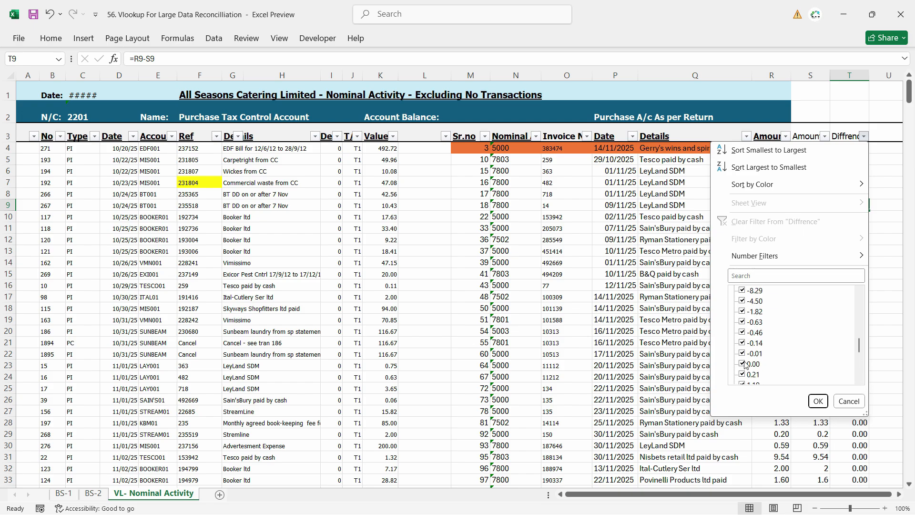
pyautogui.click(743, 365)
pyautogui.click(818, 401)
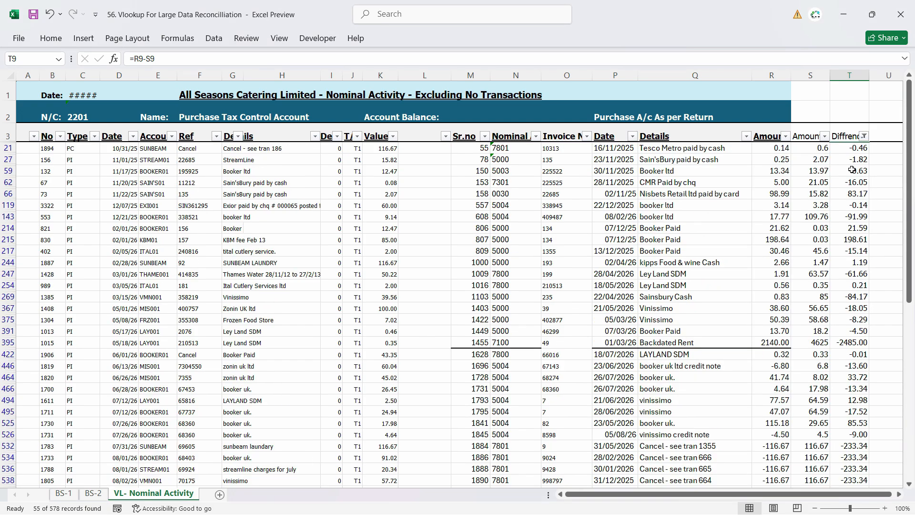
pyautogui.click(855, 152)
pyautogui.scroll(-9, 847, 281)
pyautogui.scroll(7, 849, 333)
pyautogui.scroll(3, 852, 355)
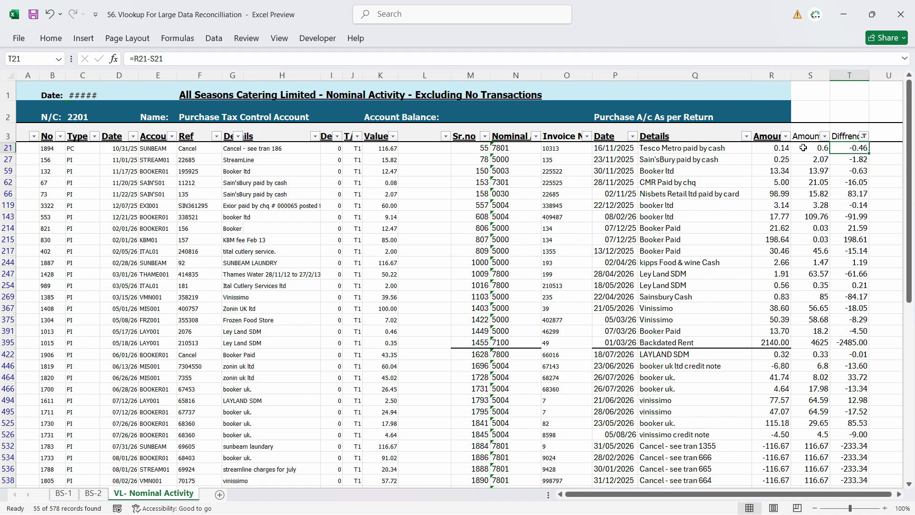
# Clear the filter from the Diffrence column and apply the Comma Style number format to all of column T
pyautogui.click(850, 75)
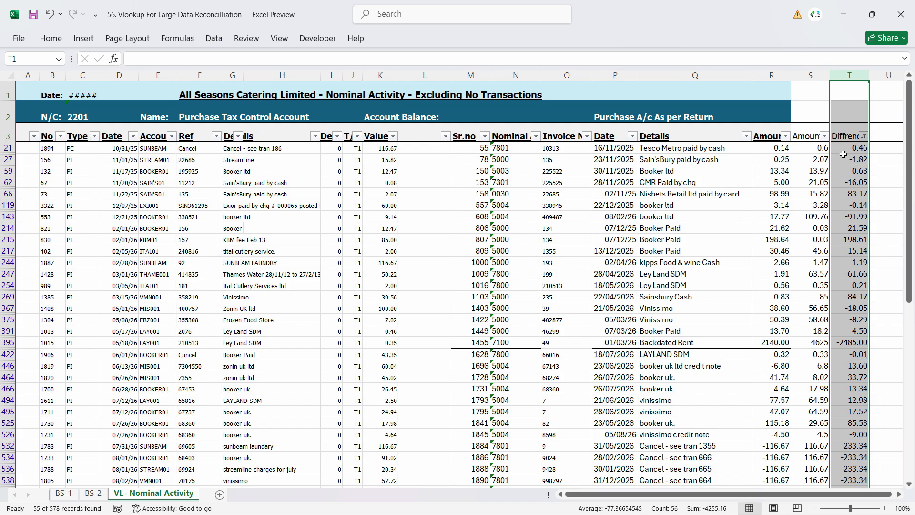
pyautogui.click(864, 137)
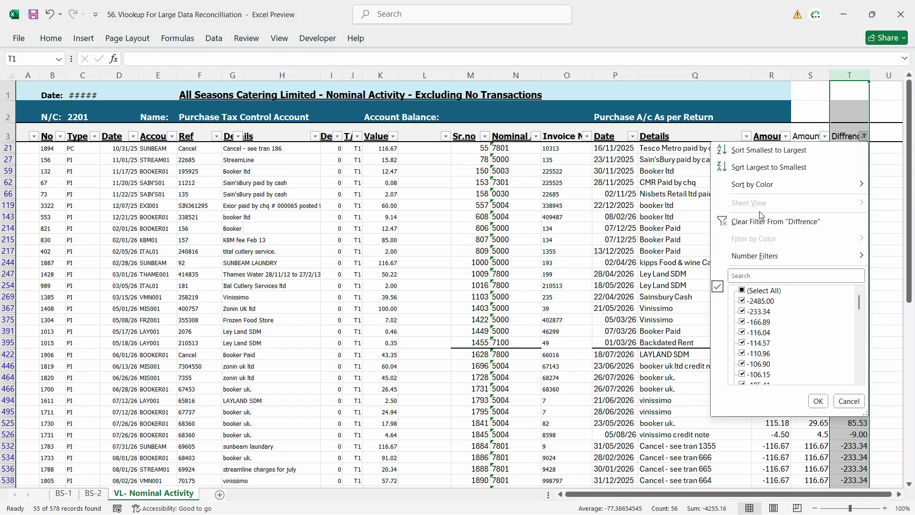
pyautogui.click(763, 222)
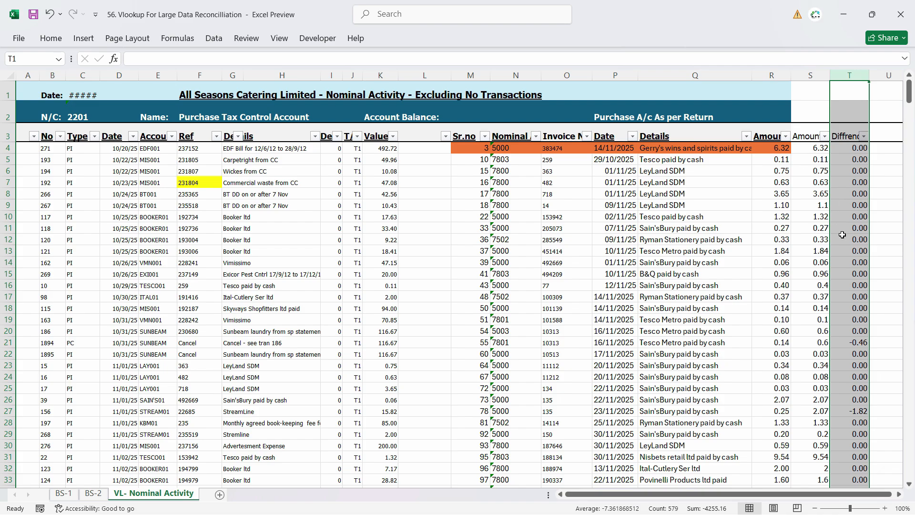
pyautogui.scroll(-3, 855, 342)
pyautogui.scroll(3, 854, 341)
pyautogui.click(50, 38)
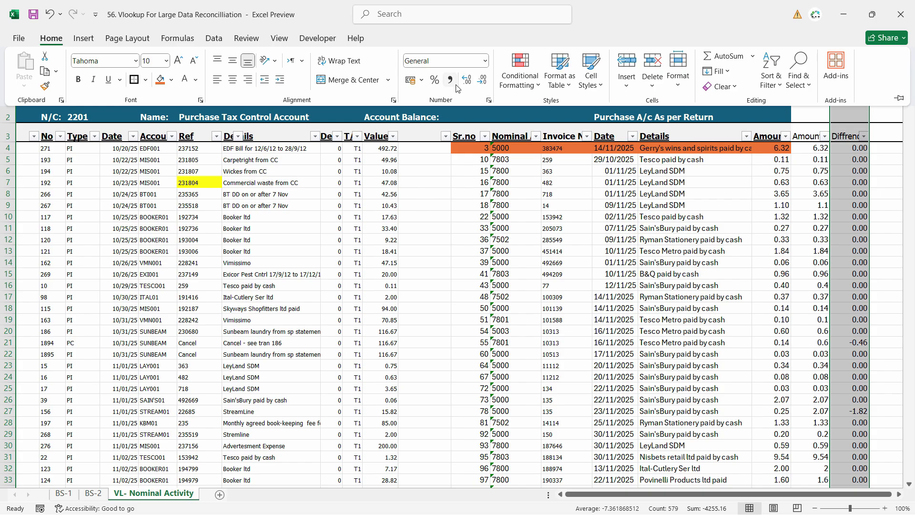
pyautogui.click(450, 80)
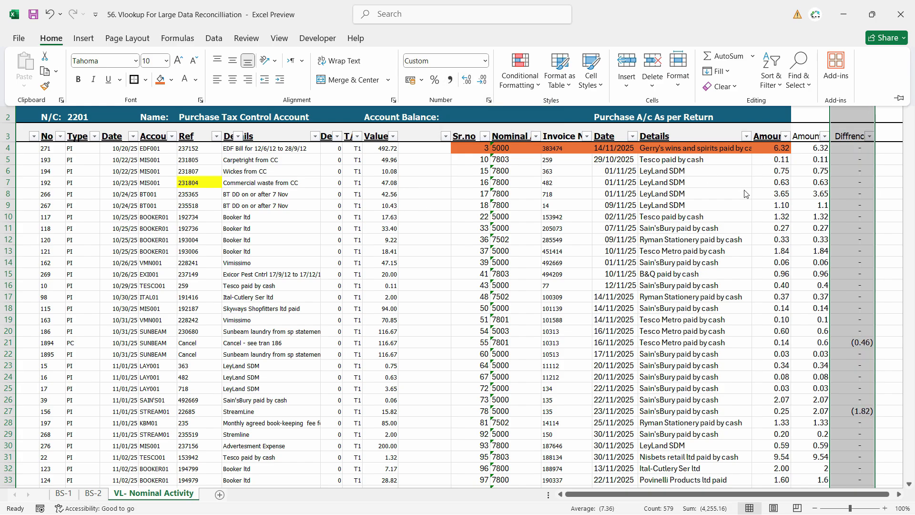
pyautogui.click(852, 185)
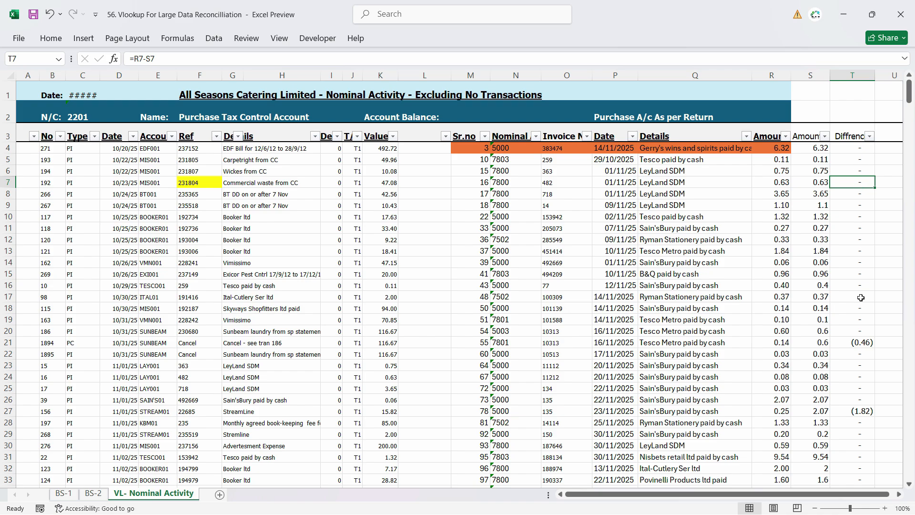
# Examine the reformatted differences in column T, looking at the nonzero entries around rows 21 and 27
pyautogui.click(854, 341)
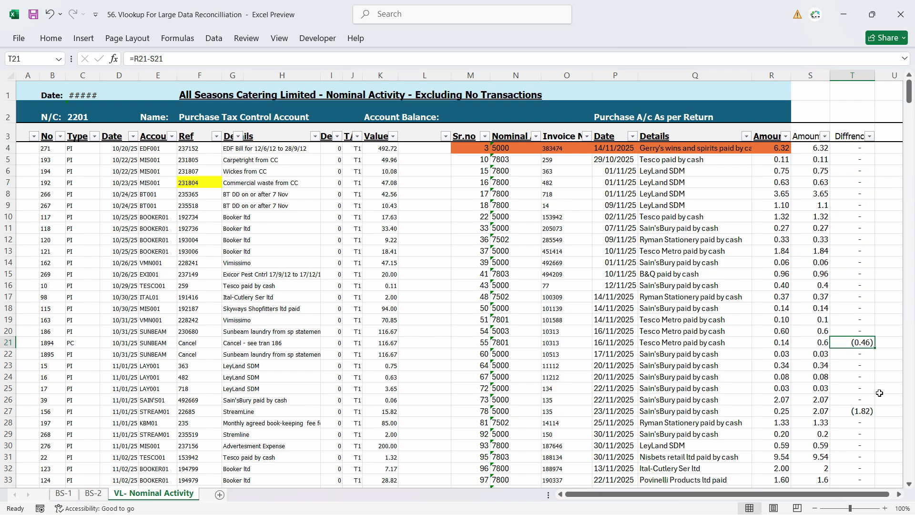
pyautogui.scroll(-1, 880, 396)
pyautogui.click(861, 349)
pyautogui.scroll(-3, 860, 349)
pyautogui.press('Up')
pyautogui.press('Up')
pyautogui.press('Up')
pyautogui.press('Up')
pyautogui.press('Up')
pyautogui.press('Up')
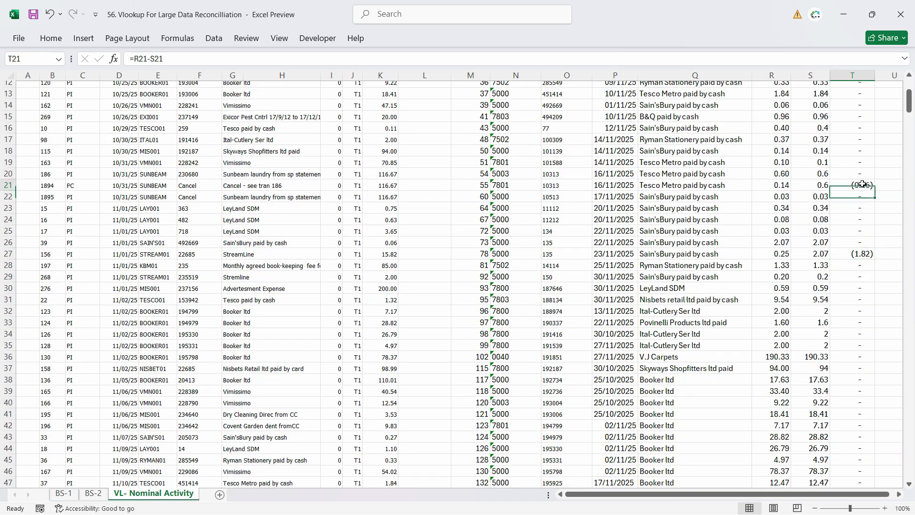
pyautogui.scroll(4, 857, 276)
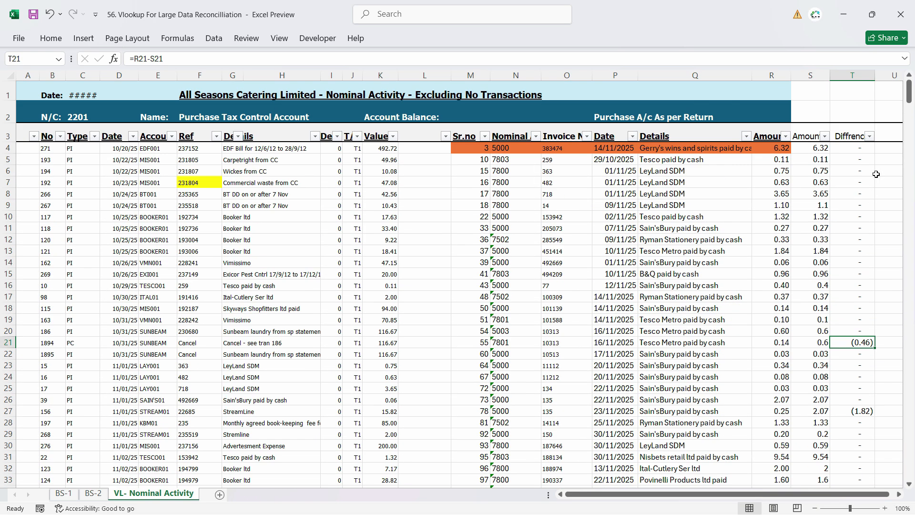
# Filter the Diffrence column to exclude the zero entries shown as "-" and review the remaining rows
pyautogui.click(871, 137)
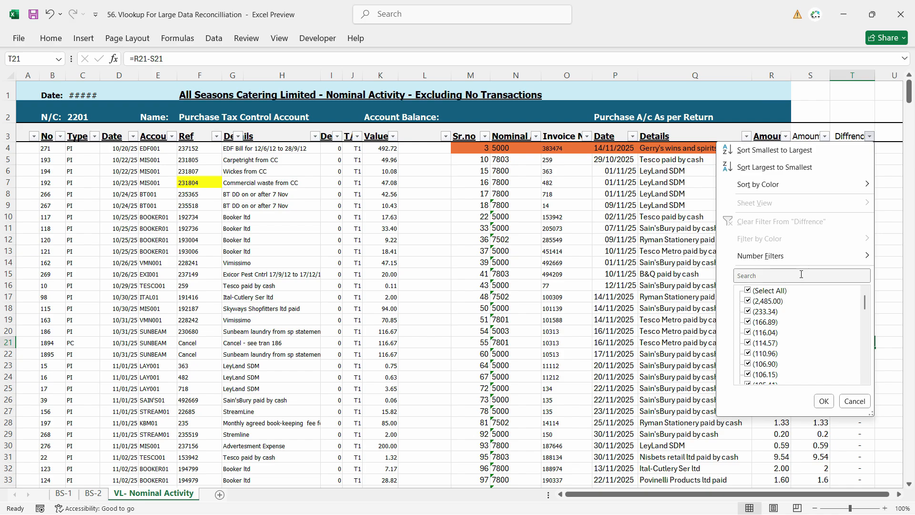
pyautogui.click(807, 271)
pyautogui.write('-')
pyautogui.click(748, 310)
pyautogui.click(864, 275)
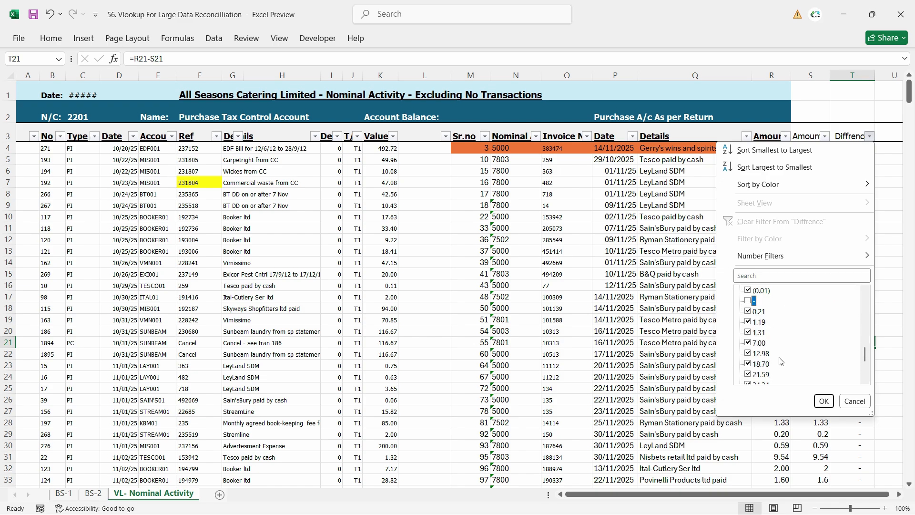
pyautogui.click(824, 401)
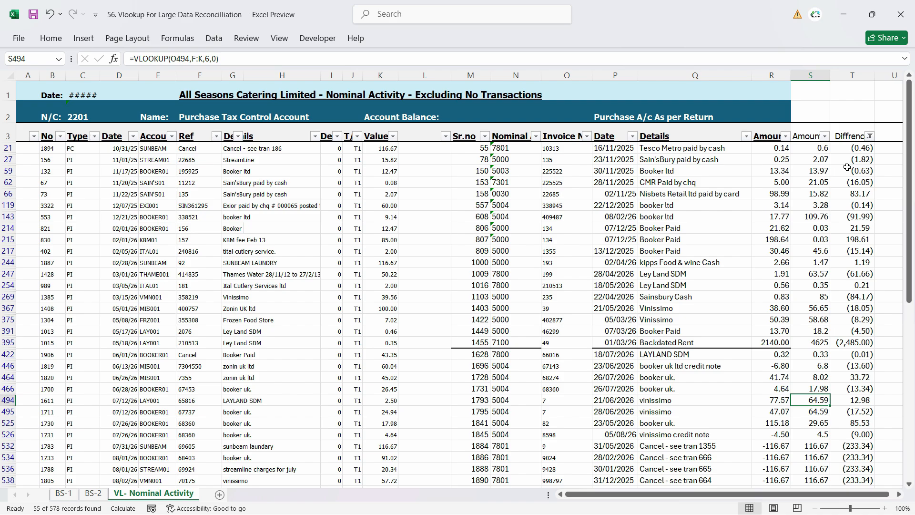
pyautogui.click(851, 194)
pyautogui.scroll(-1, 668, 319)
pyautogui.scroll(1, 668, 319)
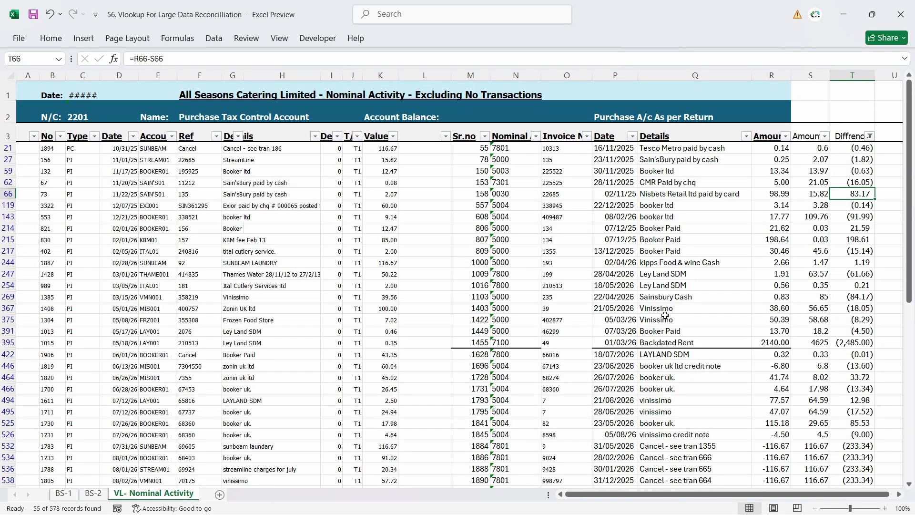